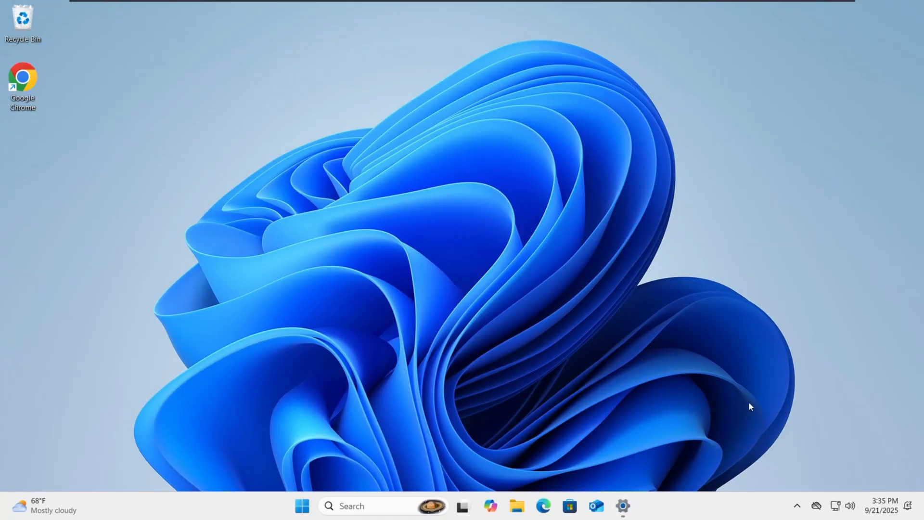
Step: Bring back Settings' About page to review the specifications, then close Settings
key("alt+Tab")
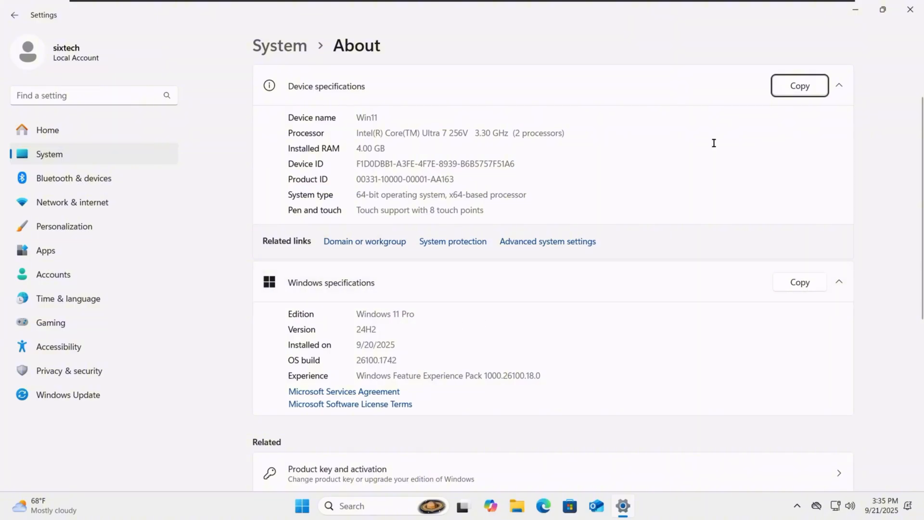
left_click(918, 7)
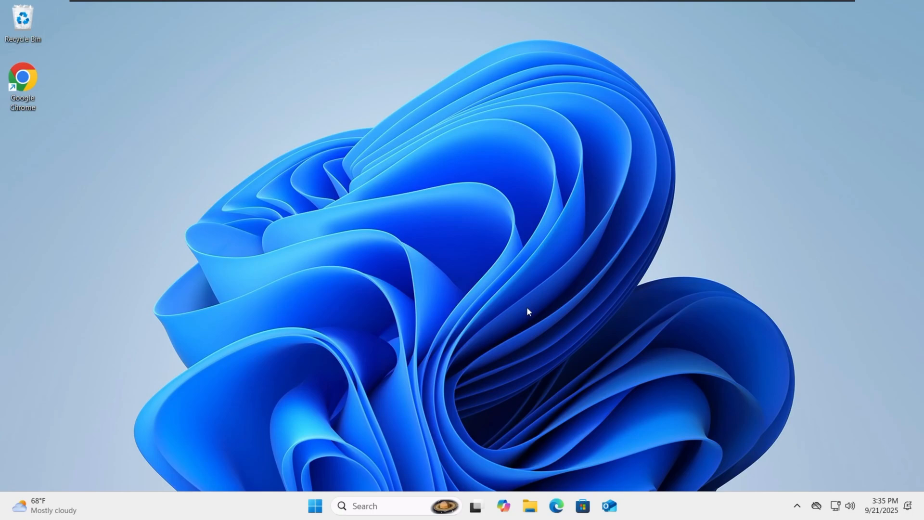
Step: Open Computer Management via Win+X and list the accounts under Local Users and Groups > Users
key("super+x")
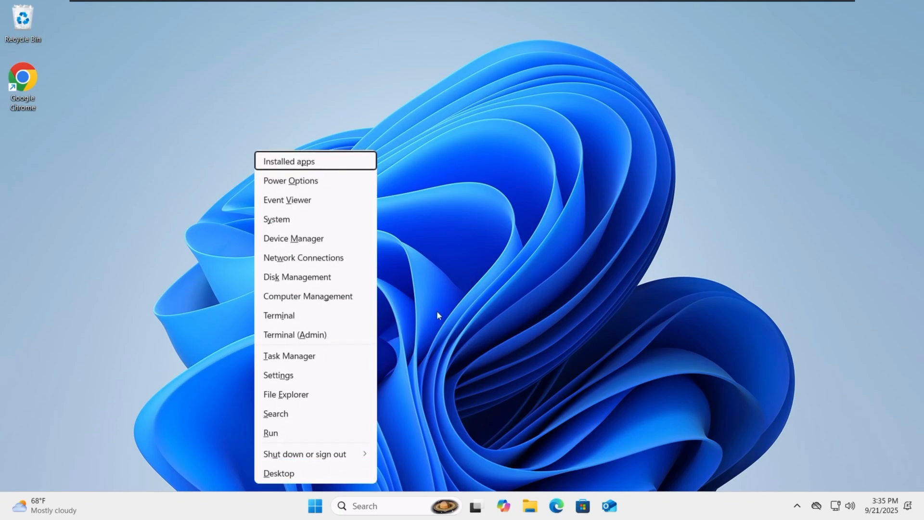
left_click(357, 292)
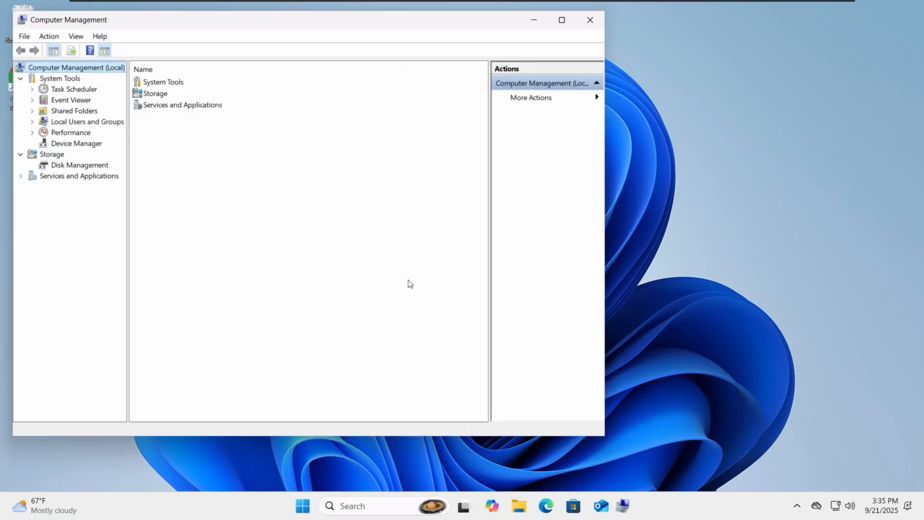
left_click(33, 121)
left_click(72, 133)
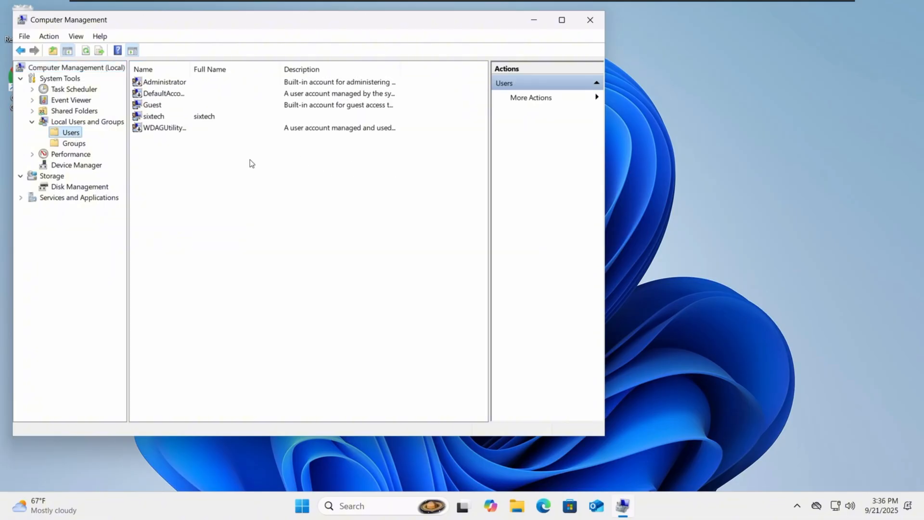
Step: Change the user account's full name to '6th Tech' and apply it
double_click(161, 118)
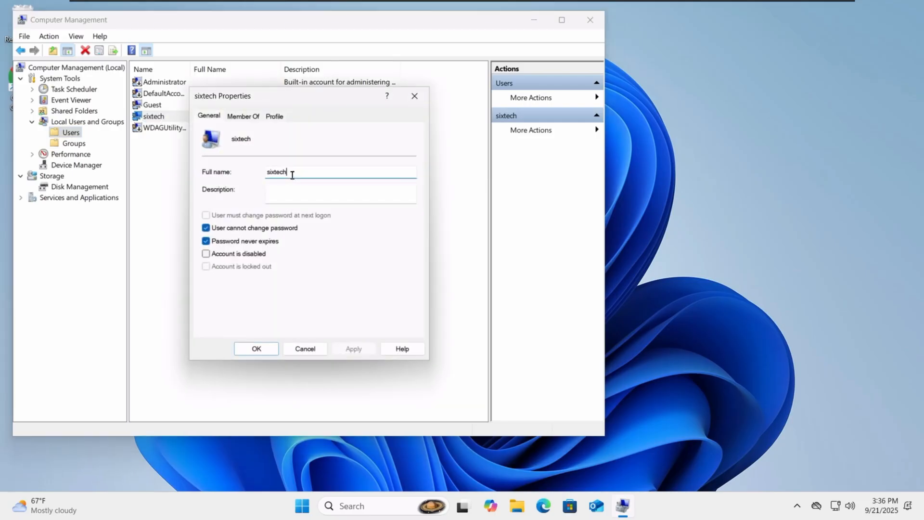
key("ctrl+BackSpace")
key("ctrl+BackSpace")
key("BackSpace")
key("BackSpace")
key("BackSpace")
key("BackSpace")
key("BackSpace")
key("BackSpace")
key("BackSpace")
key("BackSpace")
type("6th Tech")
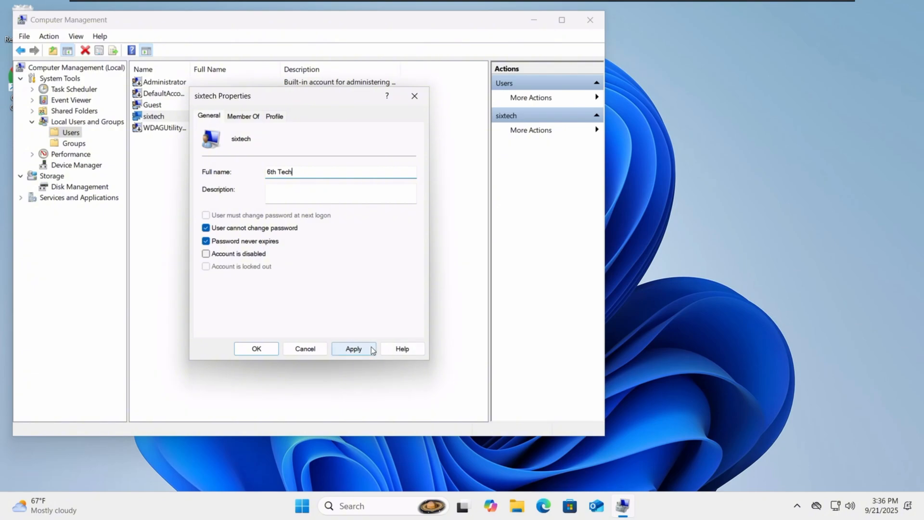
left_click(355, 348)
left_click(255, 349)
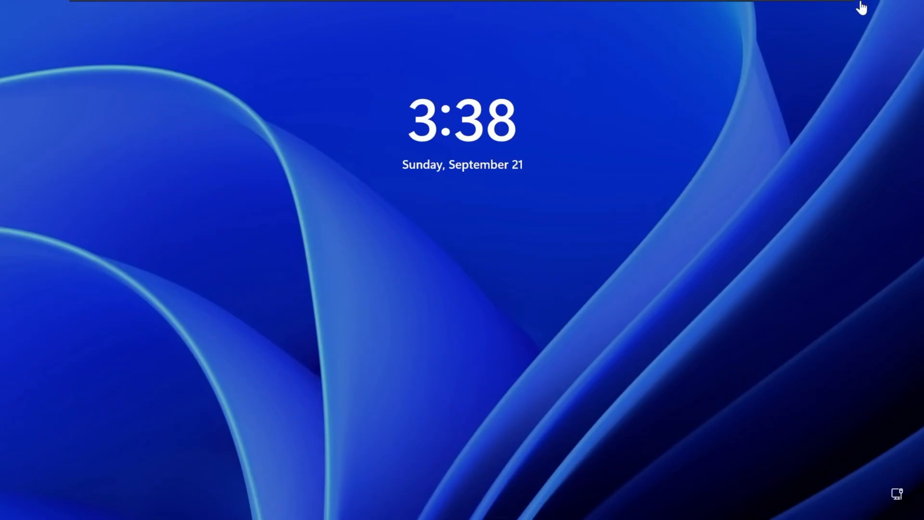
Step: Dismiss the lock screen and sign in to the 6th Tech account with its password
left_click(741, 49)
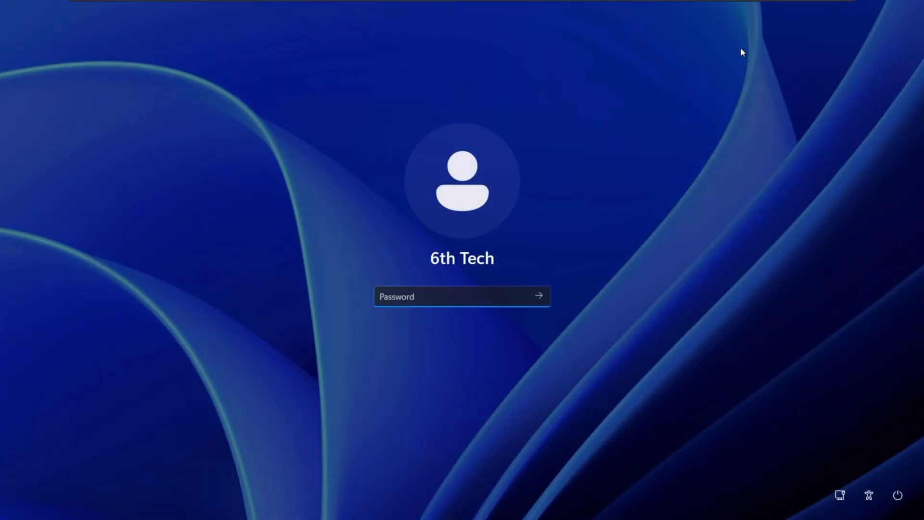
key("Return")
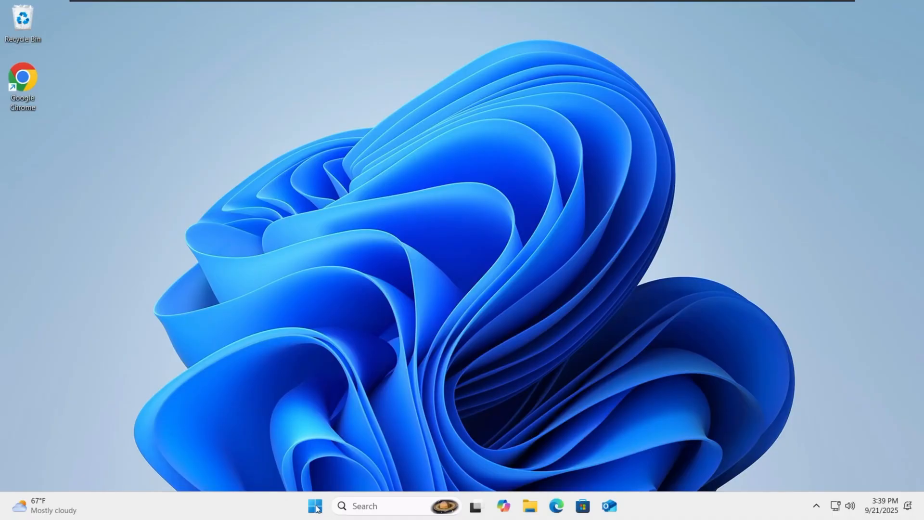
Step: Launch Local Group Policy Editor maximized and navigate to Security Settings > Local Policies > Security Options
left_click(376, 505)
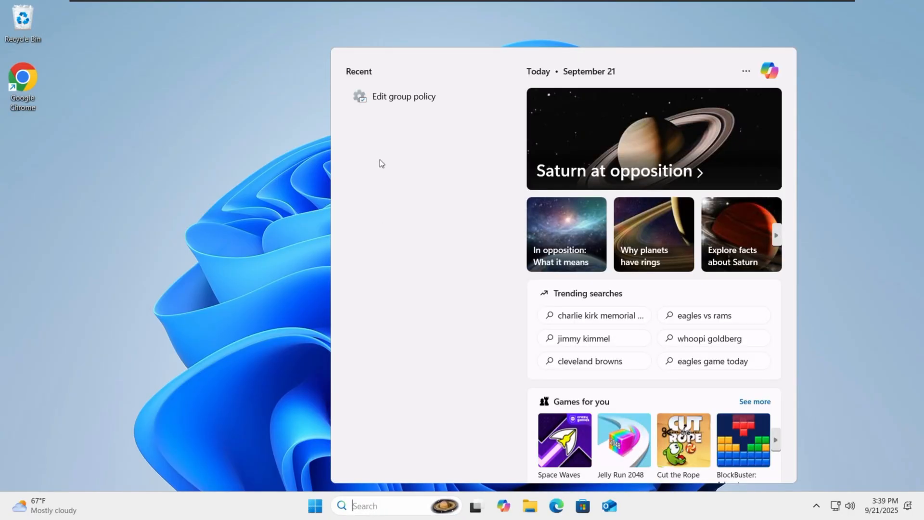
left_click(412, 100)
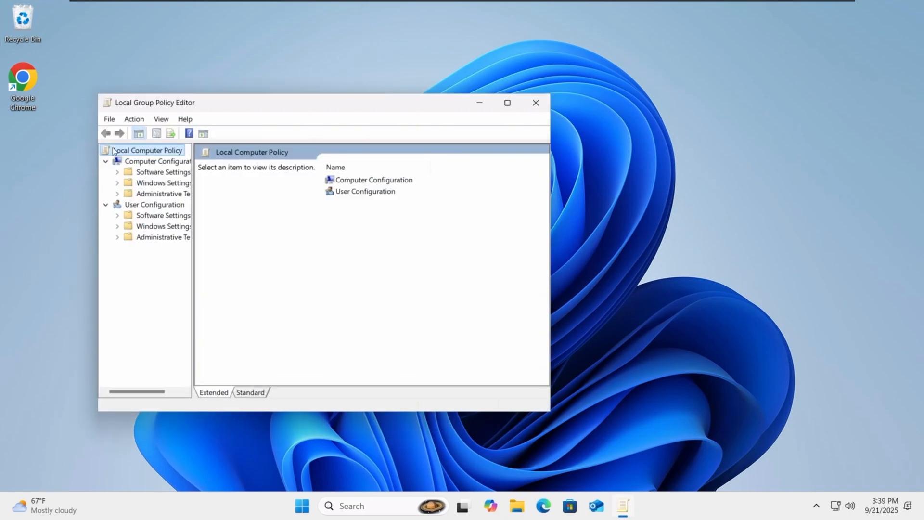
left_click(507, 102)
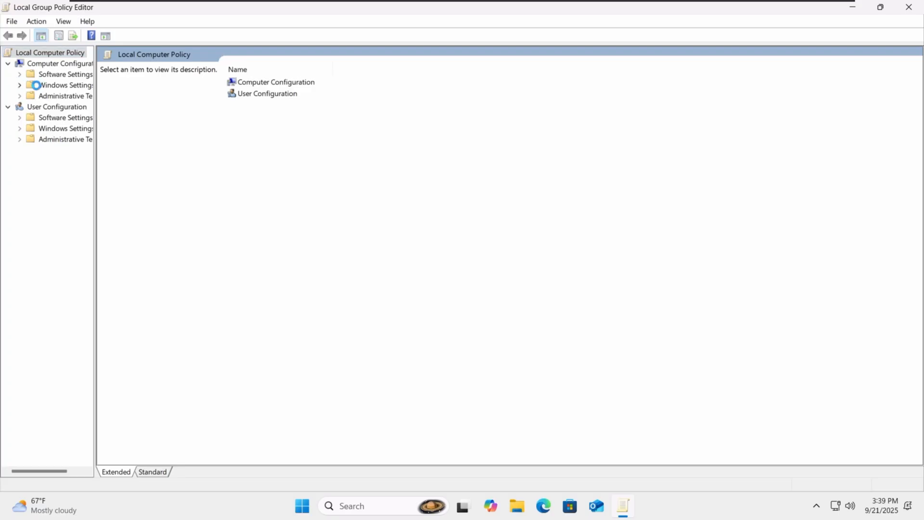
left_click(19, 85)
left_click(30, 129)
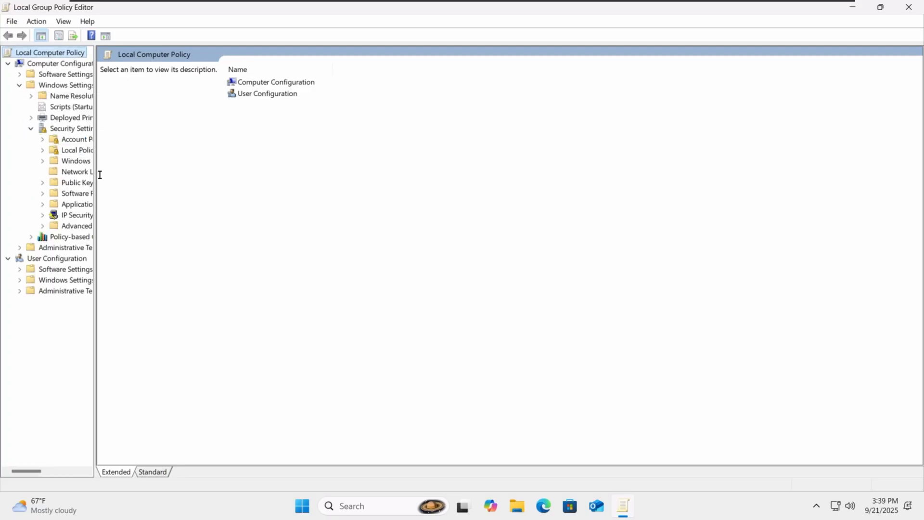
left_click_drag(94, 175, 179, 174)
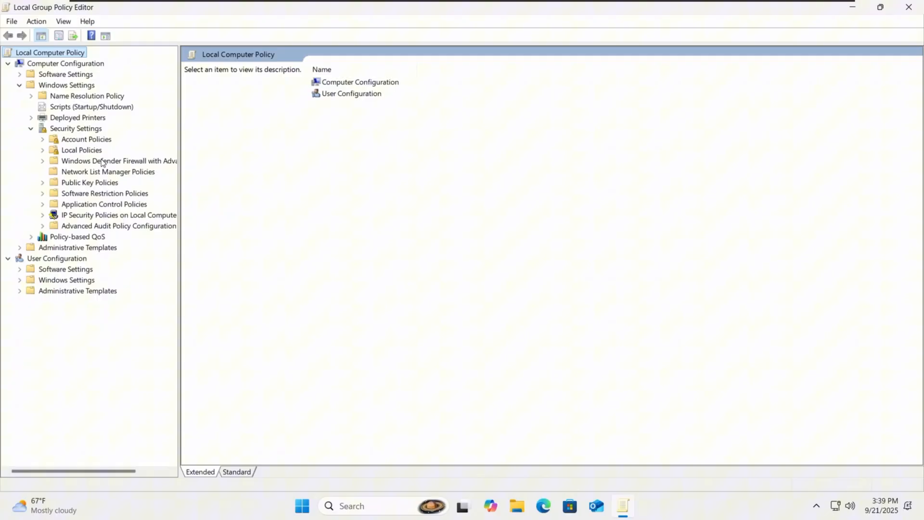
left_click(42, 150)
left_click(74, 182)
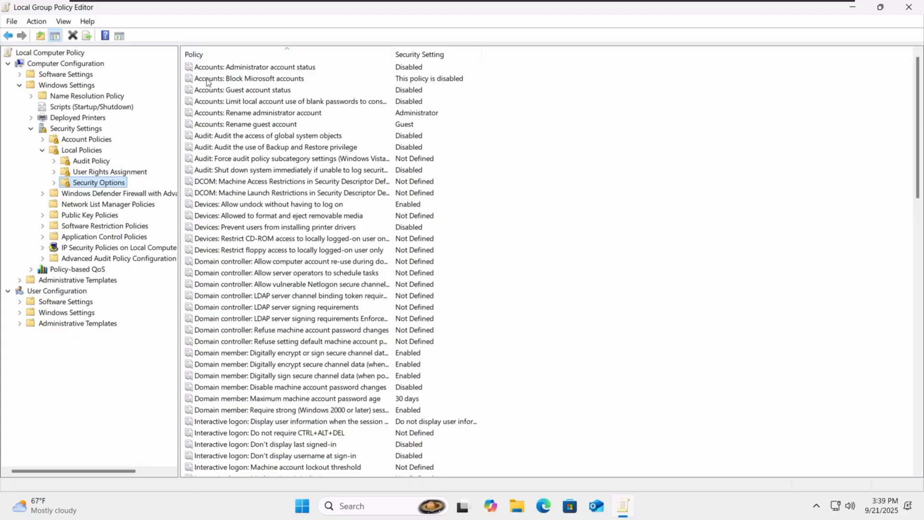
Step: Set Accounts: Block Microsoft accounts so users can't add or log on with Microsoft accounts
left_click(277, 82)
double_click(277, 84)
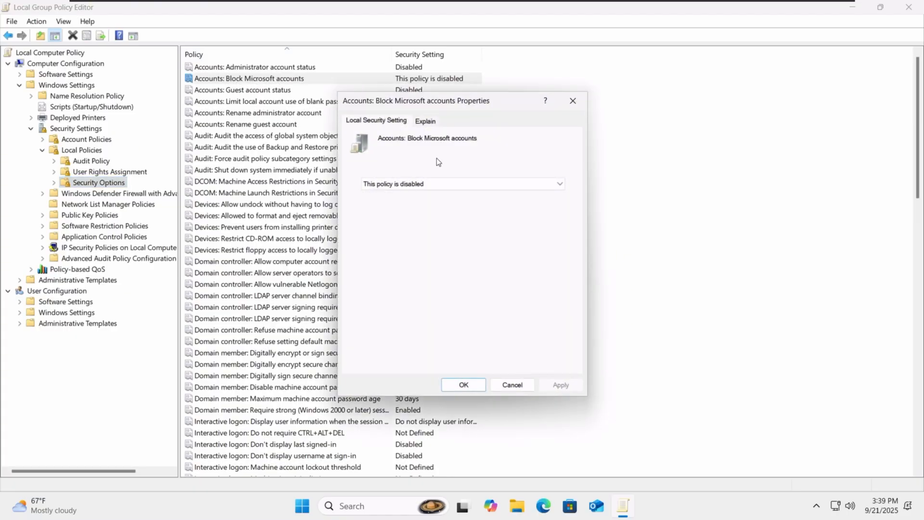
left_click(435, 183)
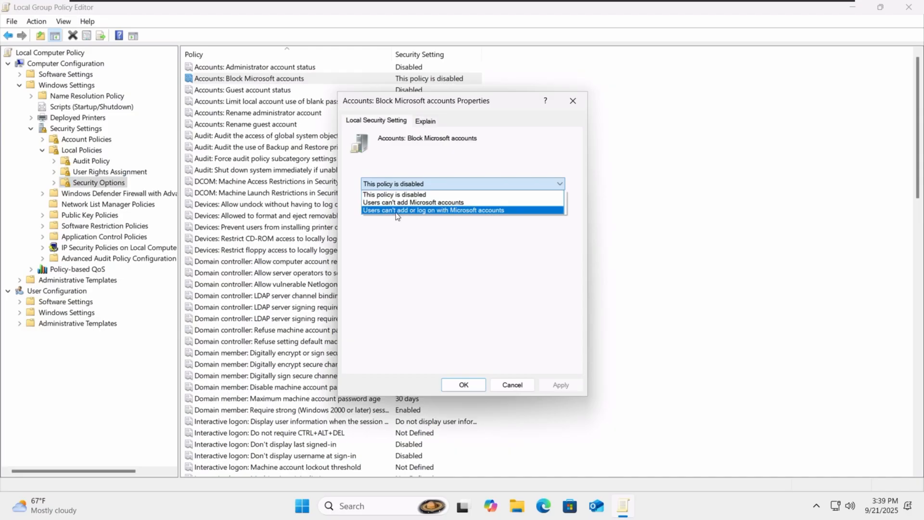
left_click(424, 211)
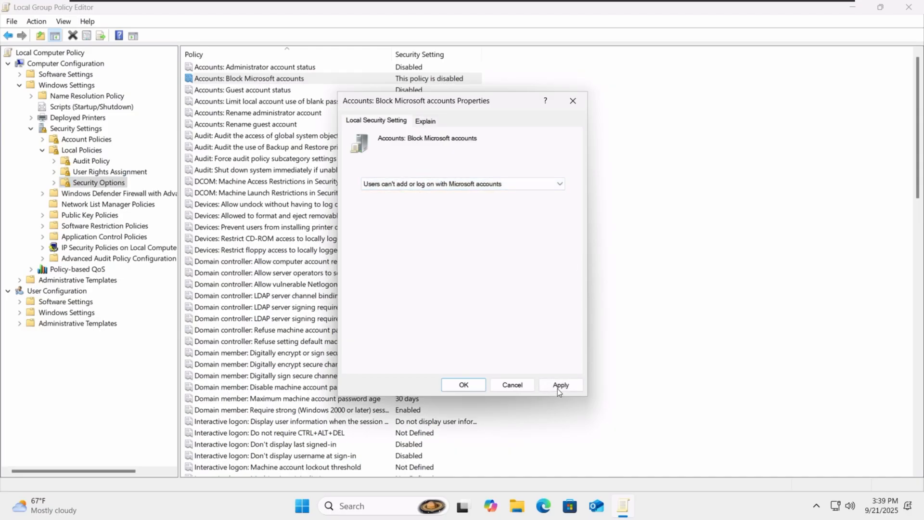
left_click(558, 385)
left_click(462, 384)
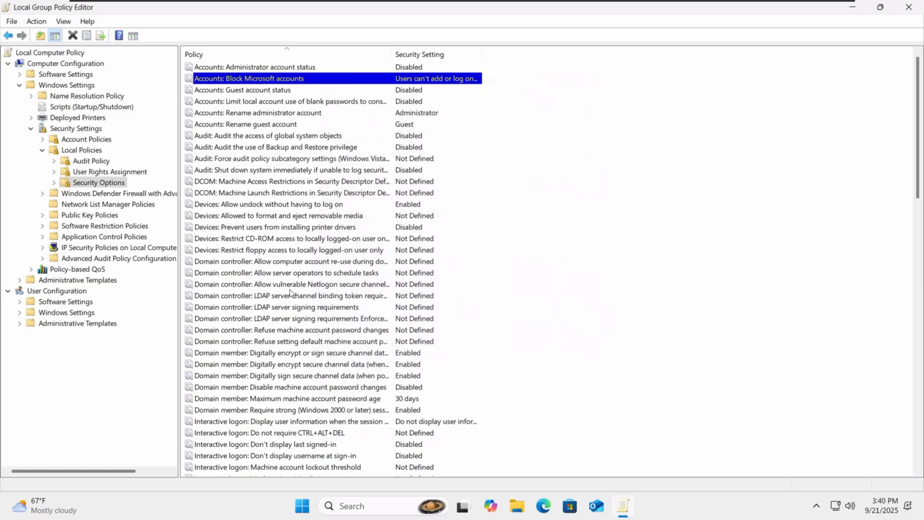
Step: Set the locked-session user information policy to show display name, domain and user names
scroll(290, 292, "down", 1)
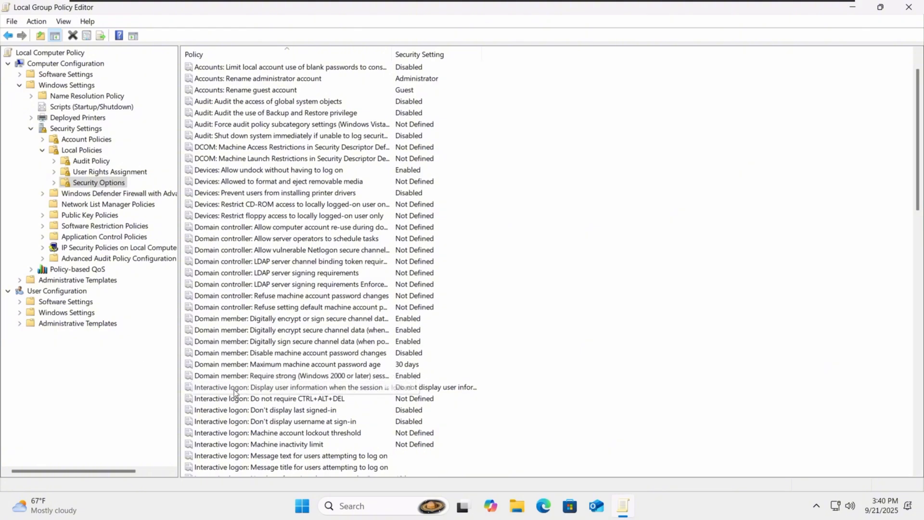
double_click(217, 388)
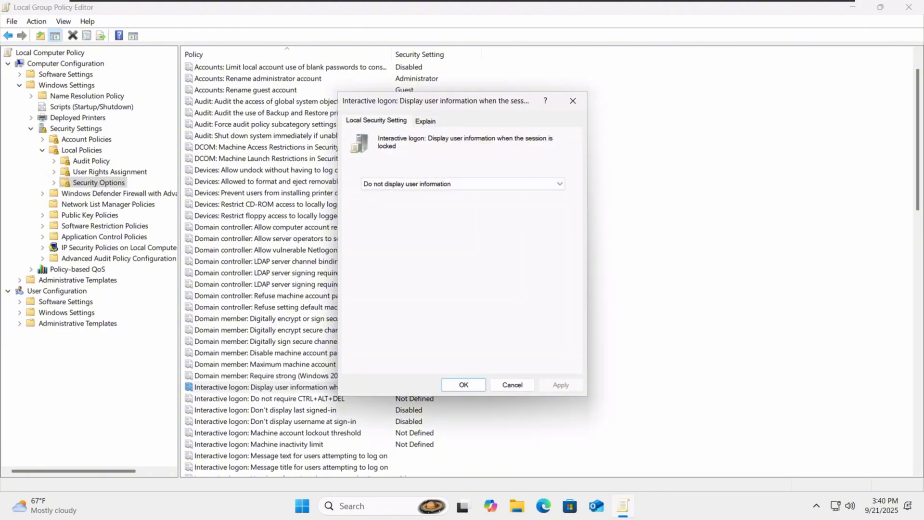
left_click(439, 184)
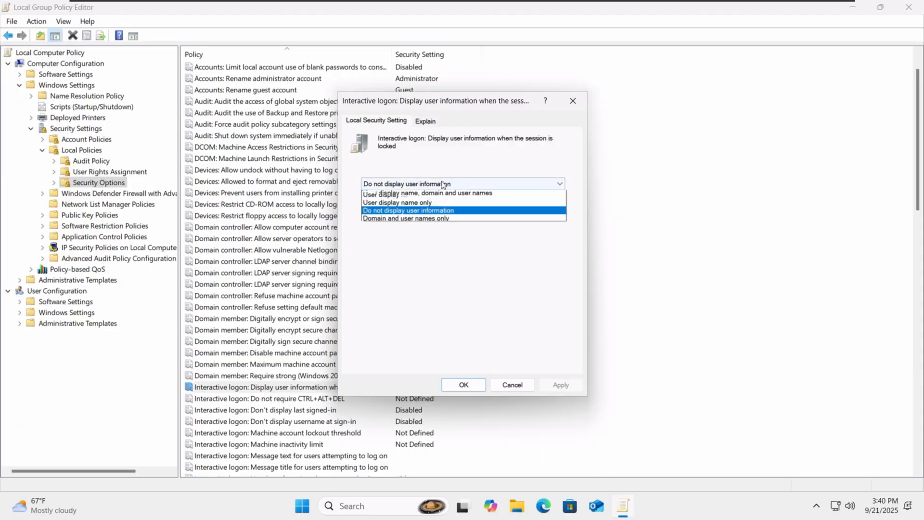
left_click(402, 194)
left_click(462, 384)
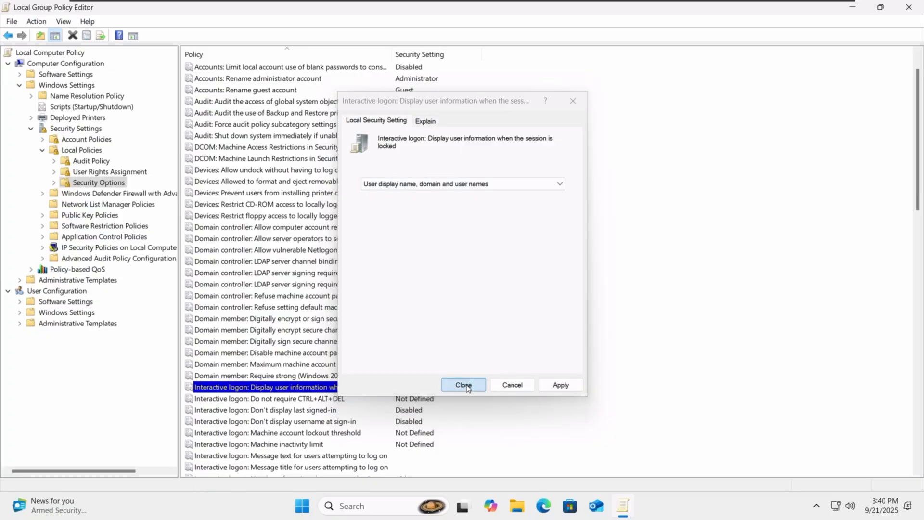
Step: Enable Interactive logon: Don't display last signed-in
double_click(288, 409)
left_click(385, 181)
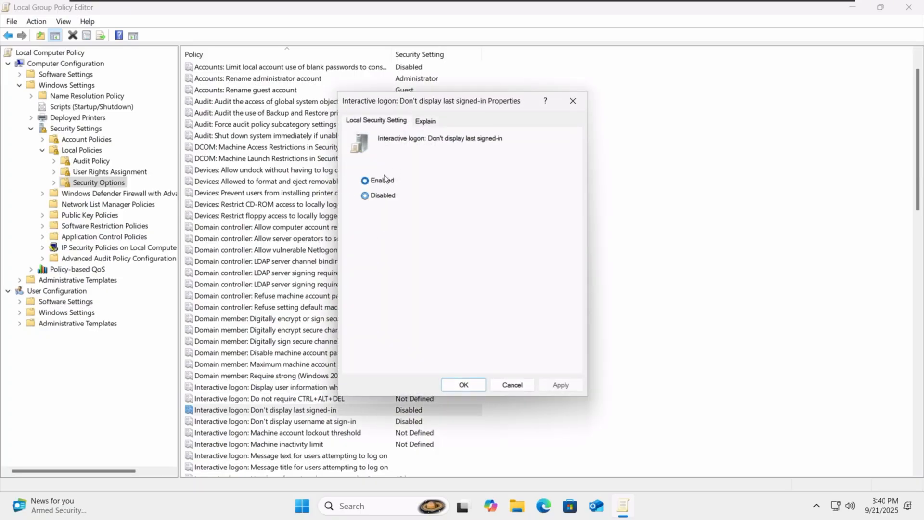
left_click(469, 385)
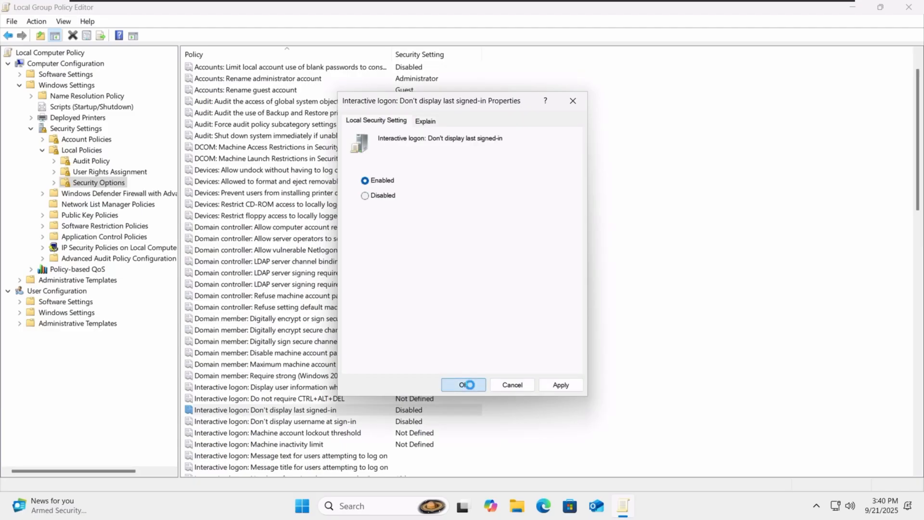
left_click(303, 422)
scroll(543, 430, "down", 2)
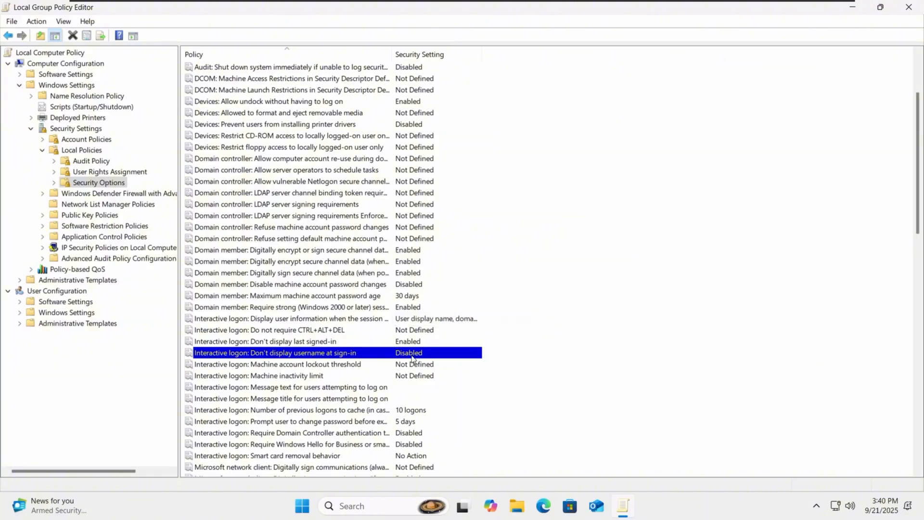
Step: Close the policy editor and try signing in as Other user with user name '6th Tech'
left_click(918, 5)
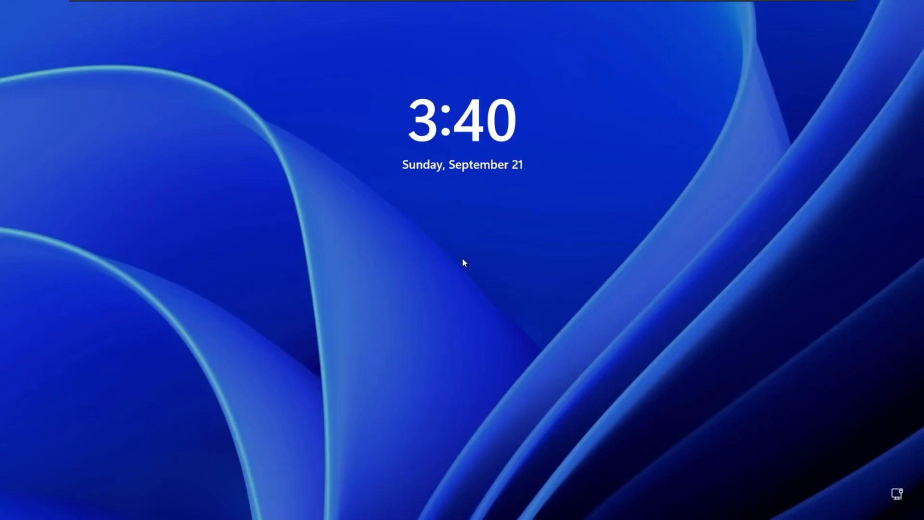
left_click(480, 255)
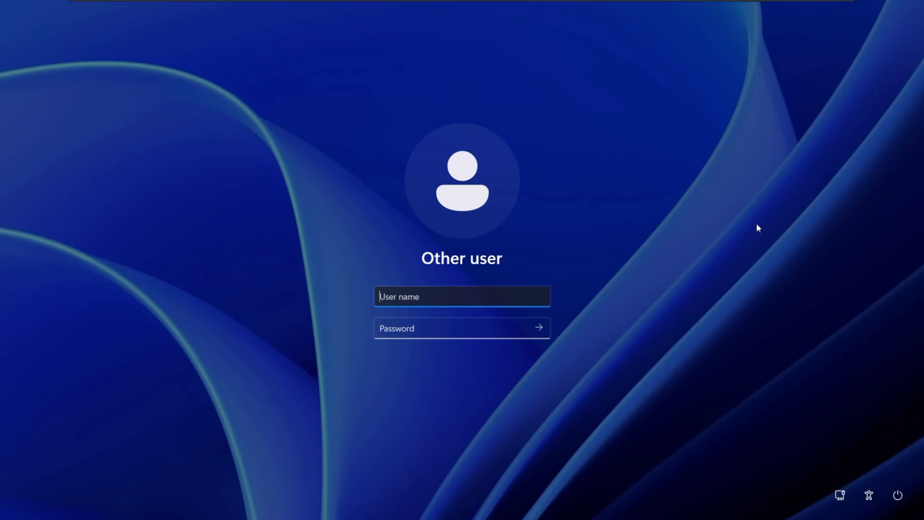
type("6th Tech")
key("Tab")
key("Return")
key("Return")
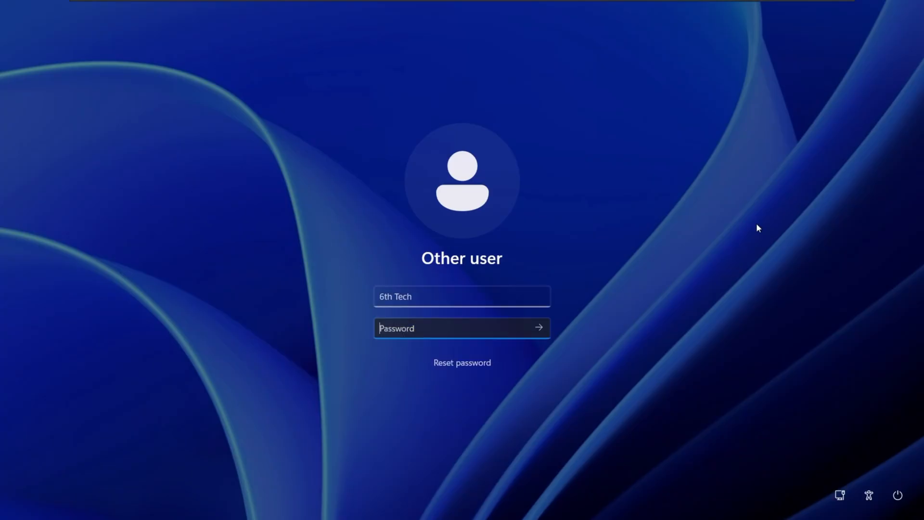
Step: Retry Other user sign-in with user name 'sixtech' and the account password
left_click(505, 298)
key("ctrl+a")
key("BackSpace")
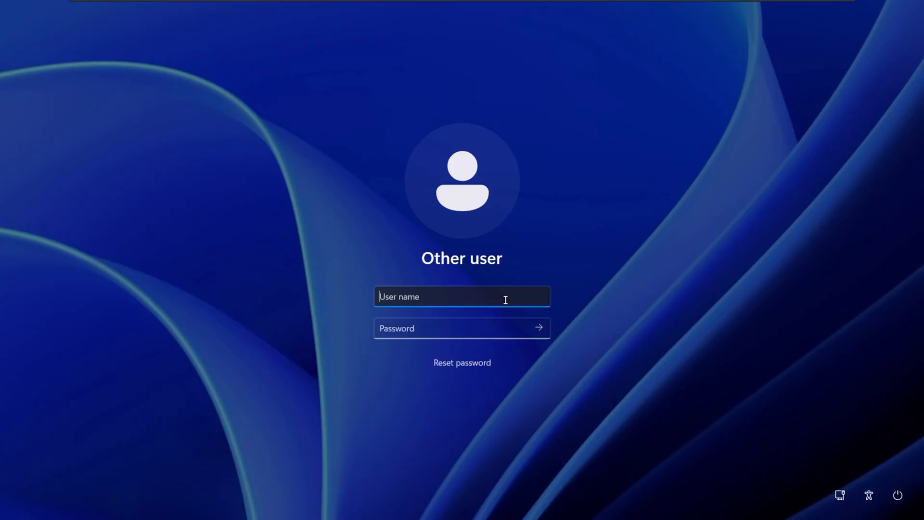
type("sixtech")
key("Tab")
type("*")
key("Return")
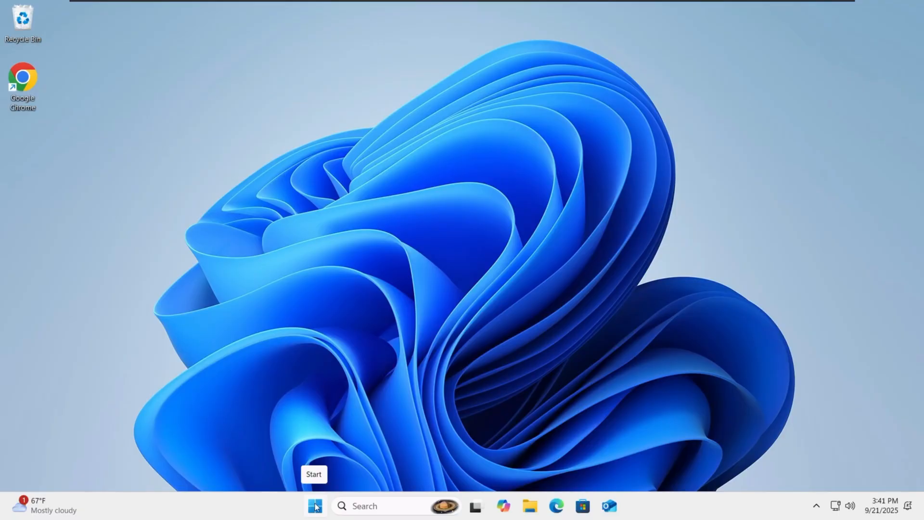
Step: Open Computer Management and start a New User from the Users list's More Actions
key("super+x")
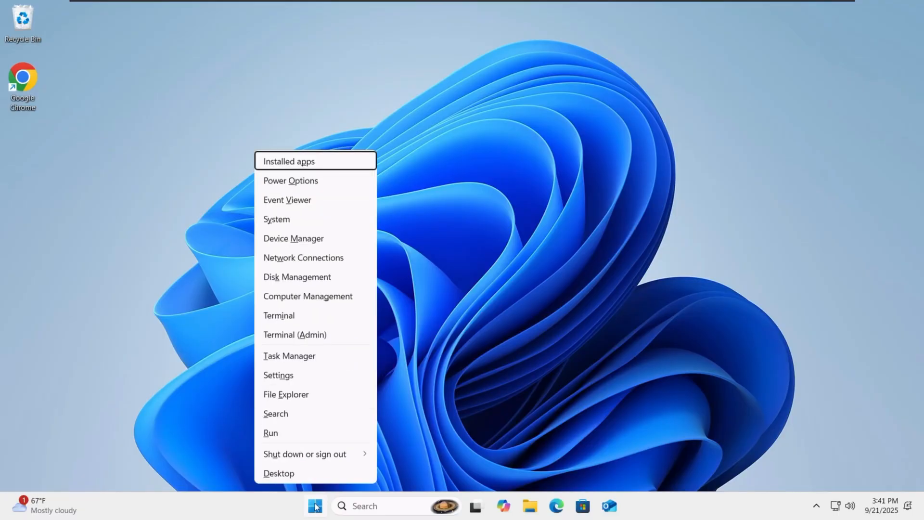
left_click(332, 295)
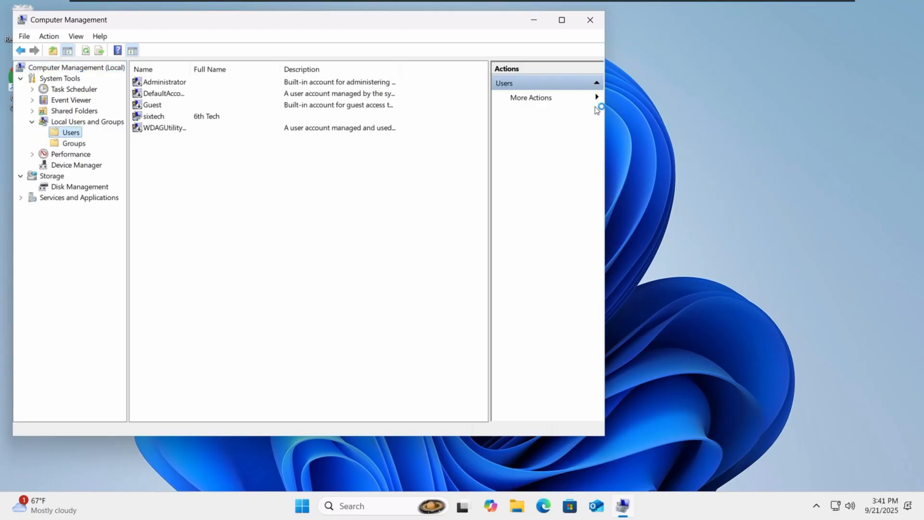
left_click(532, 98)
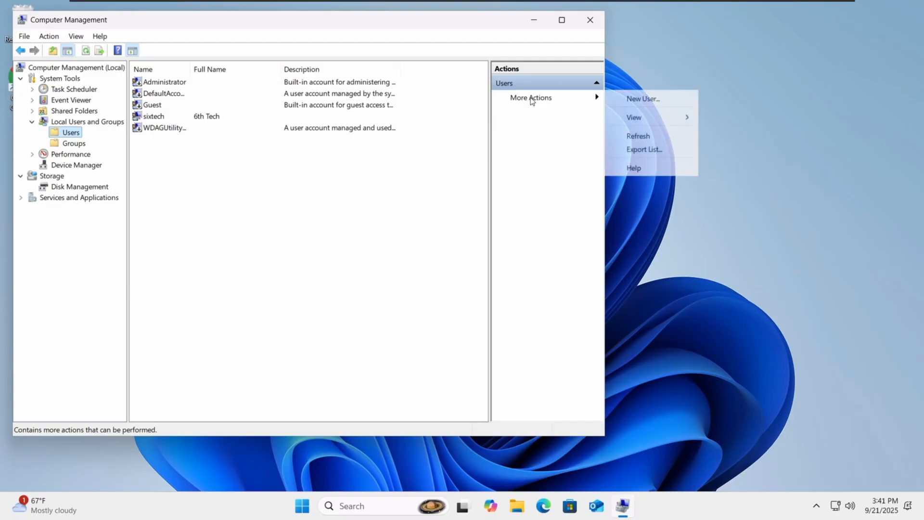
left_click(635, 99)
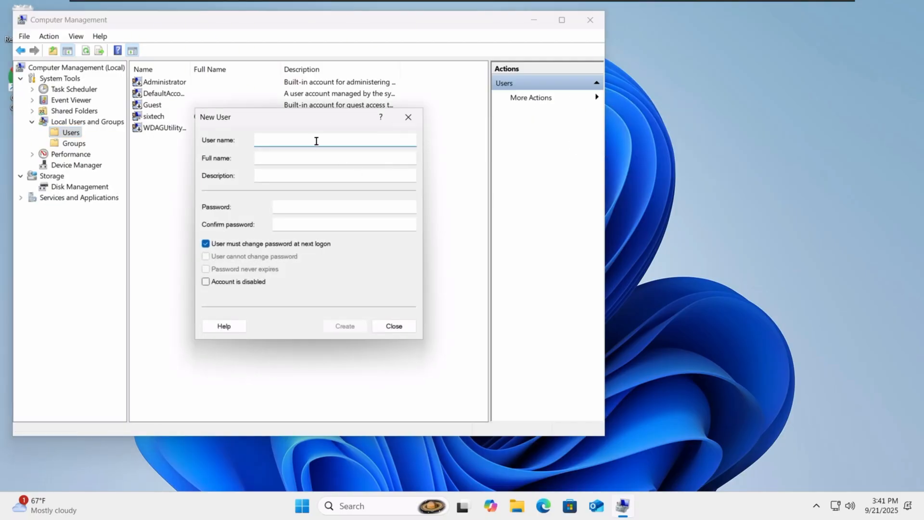
Step: Enter user name 'kid1' and full name 'Kid 1' for the new account
type("test")
key("BackSpace")
key("BackSpace")
type("t")
key("BackSpace")
type("kid12")
key("Tab")
type("Kid 12")
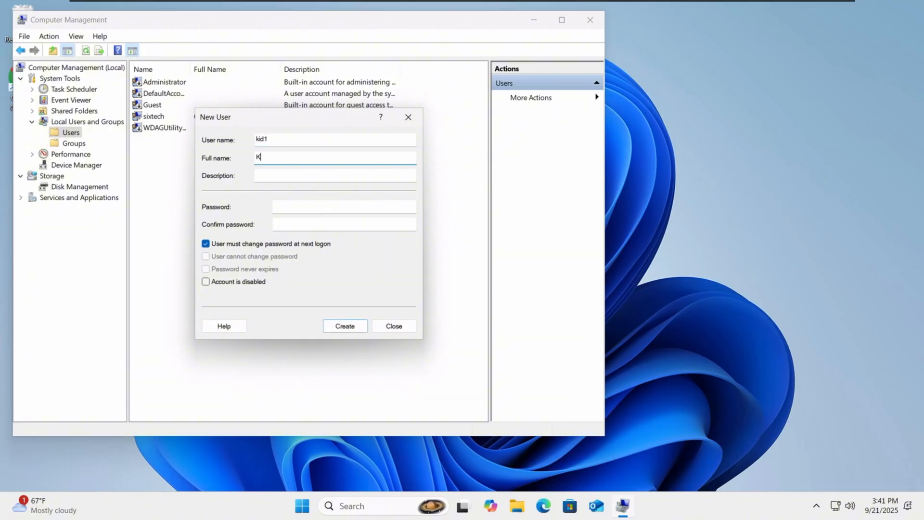
key("BackSpace")
key("Tab")
key("Tab")
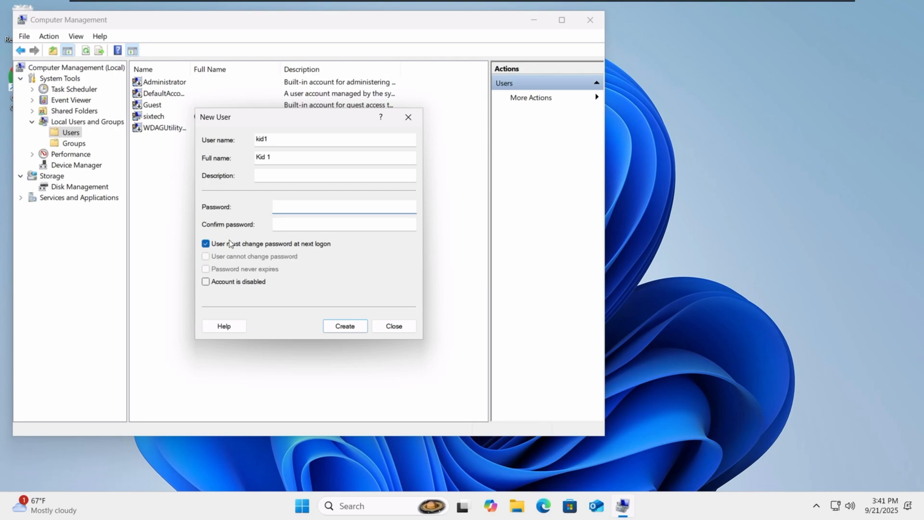
Step: Set the password never to expire, enter and confirm the password, and create the kid1 account
left_click(280, 244)
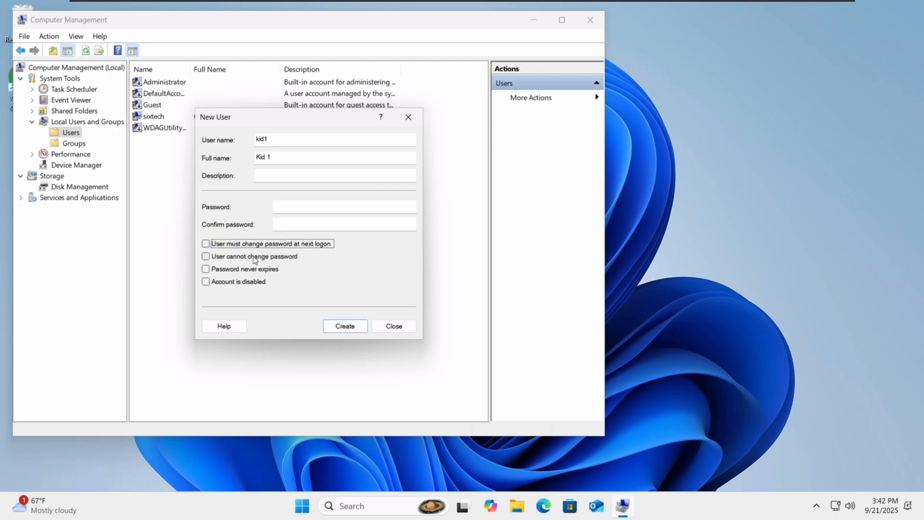
left_click(255, 258)
left_click(244, 270)
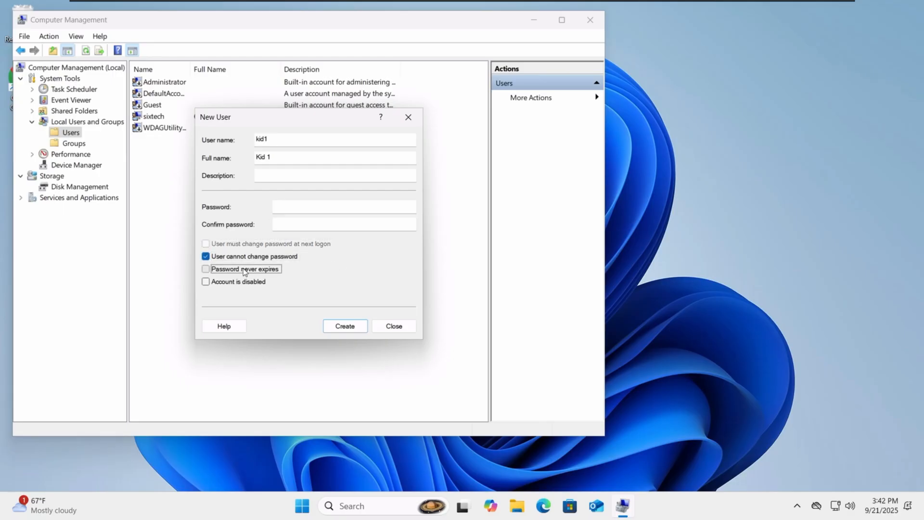
left_click(302, 208)
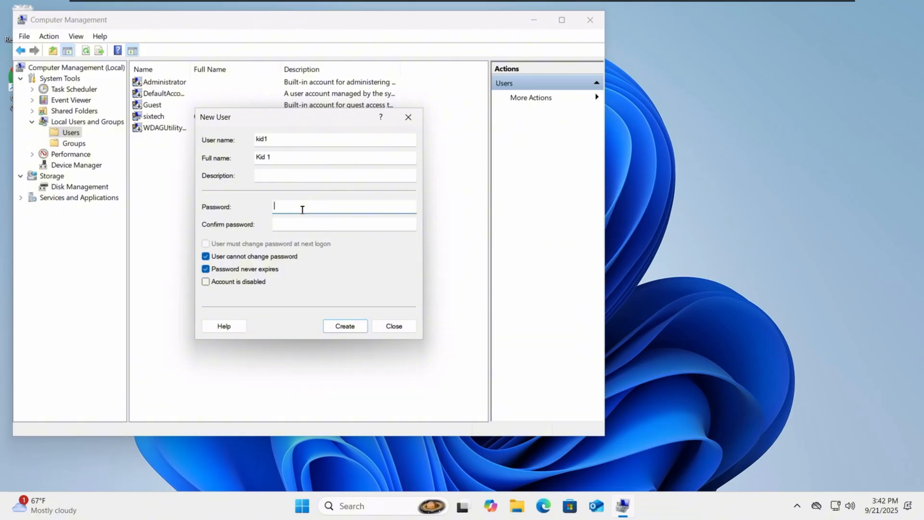
type("1")
key("Tab")
type("1")
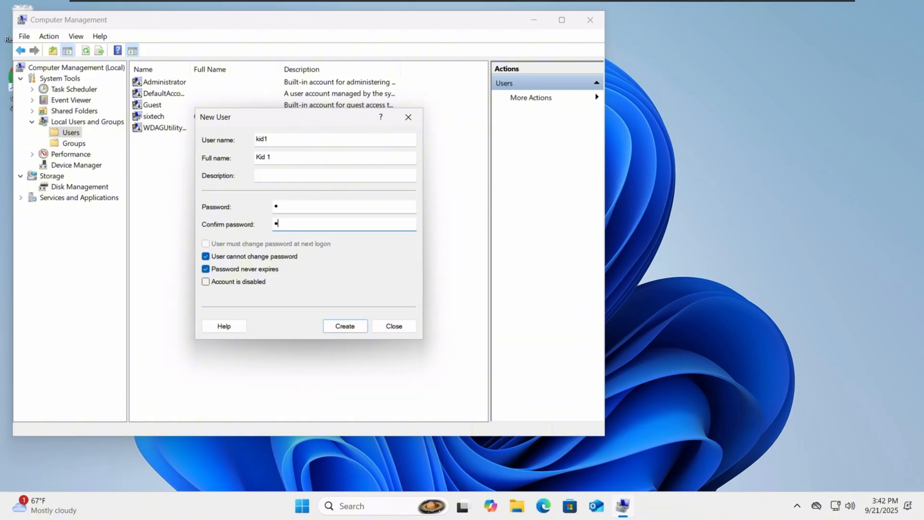
left_click(347, 324)
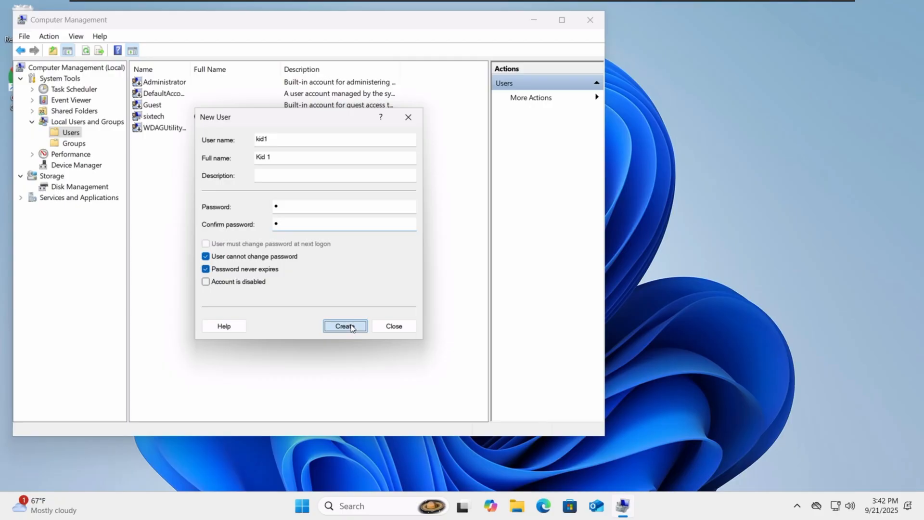
left_click(402, 326)
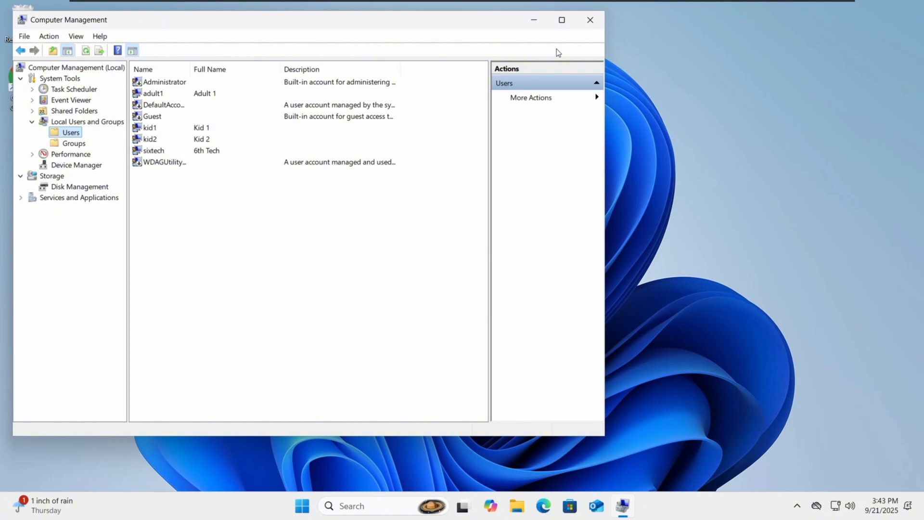
Step: Close Computer Management, sign out from the Start menu account options, and reach the sign-in screen
left_click(589, 19)
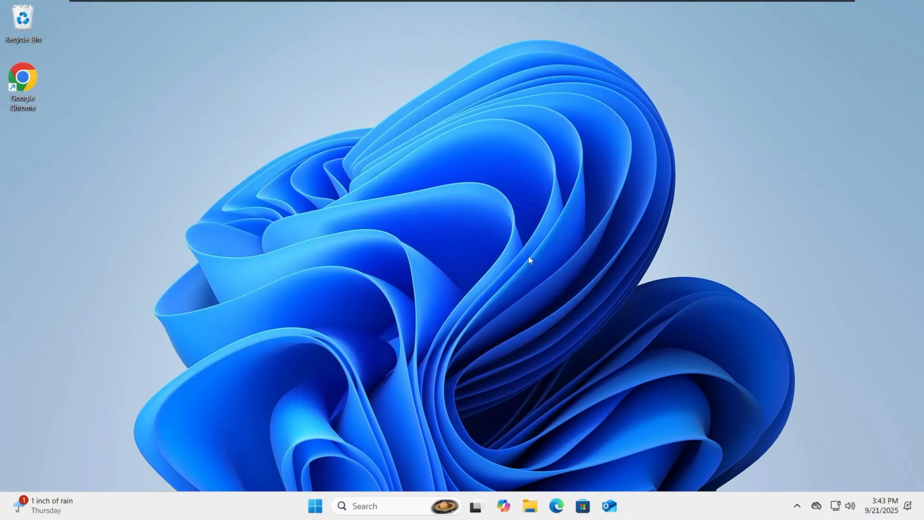
left_click(305, 493)
left_click(349, 463)
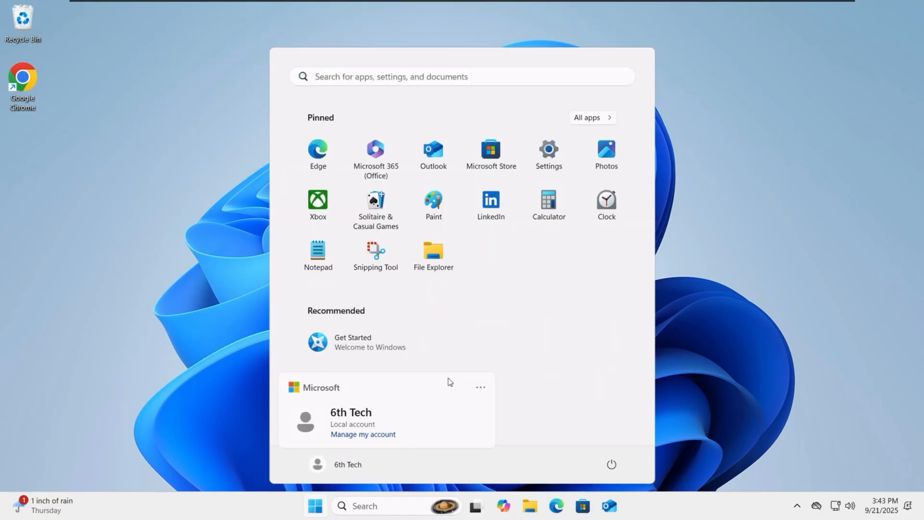
left_click(476, 386)
left_click(488, 415)
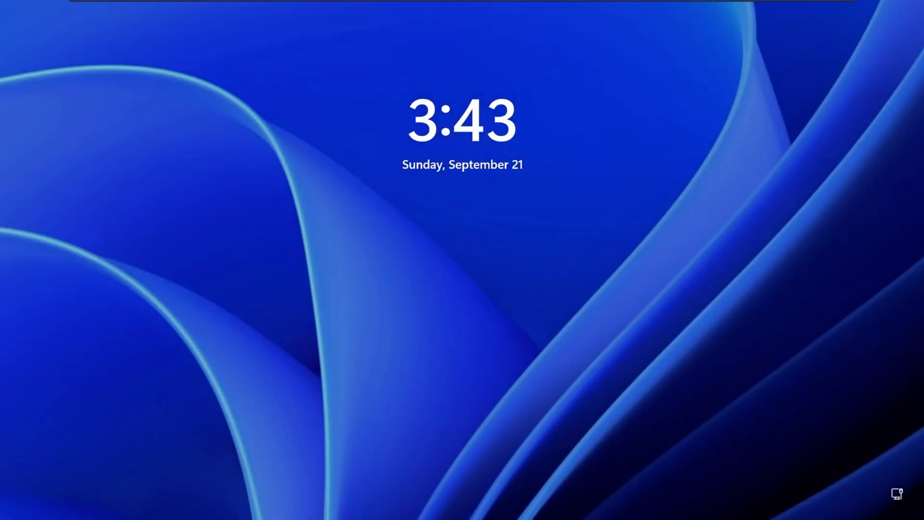
left_click(239, 204)
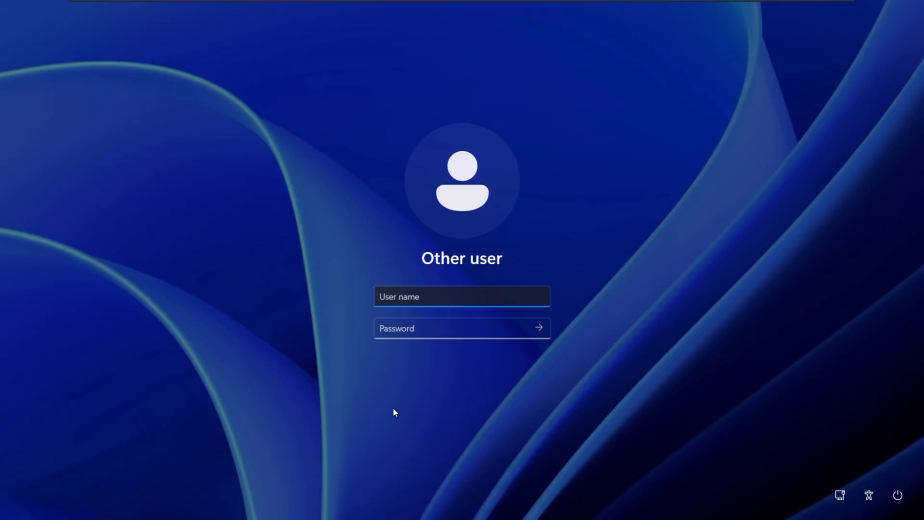
Step: Sign in as Other user with user name 'kid1' and its password
type("kid1")
key("Tab")
type("•")
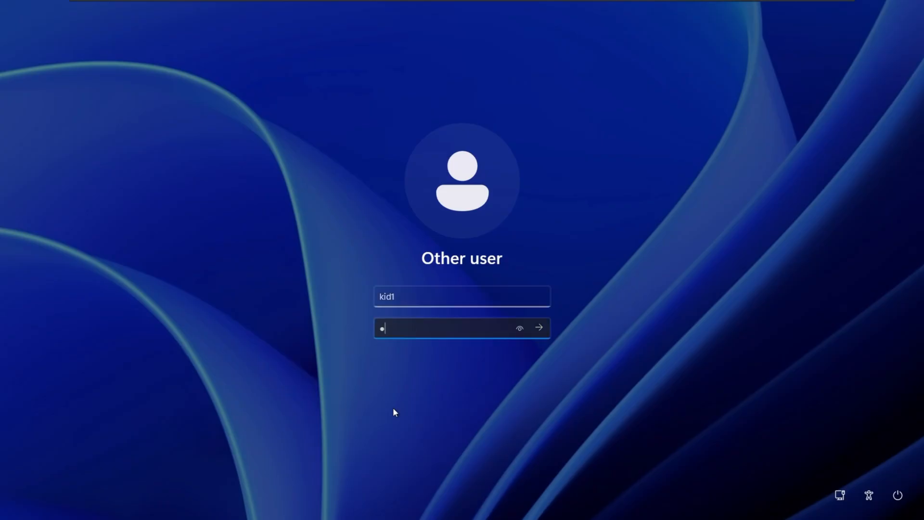
key("Return")
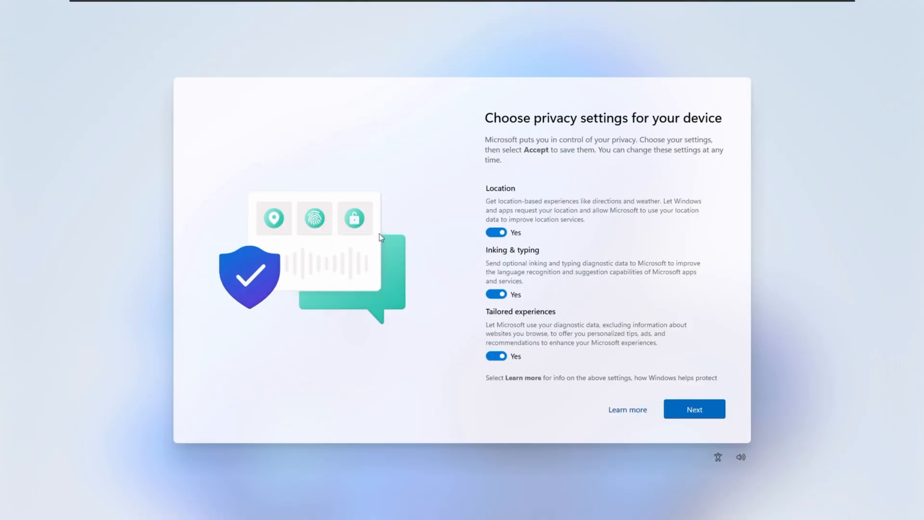
Step: Turn off Location, Inking & typing and Tailored experiences, then accept to finish setup
left_click(496, 232)
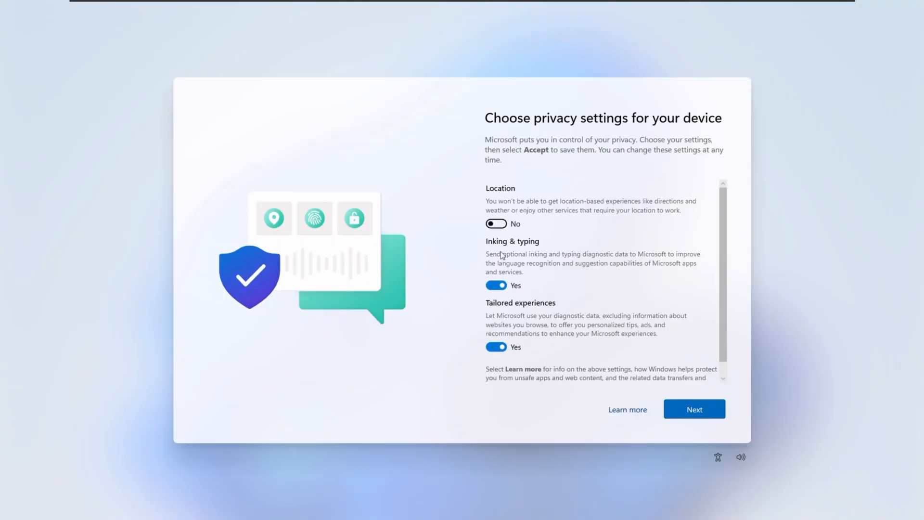
left_click(496, 285)
left_click(498, 336)
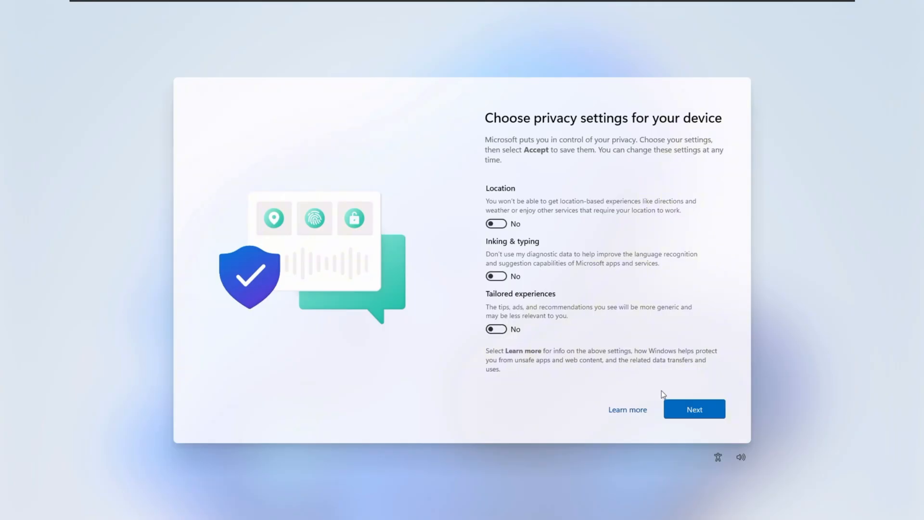
left_click(714, 415)
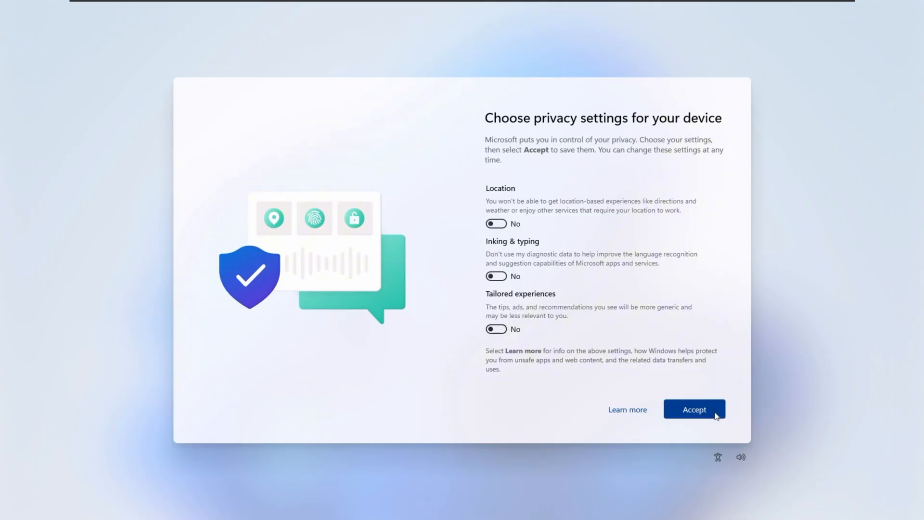
left_click(716, 415)
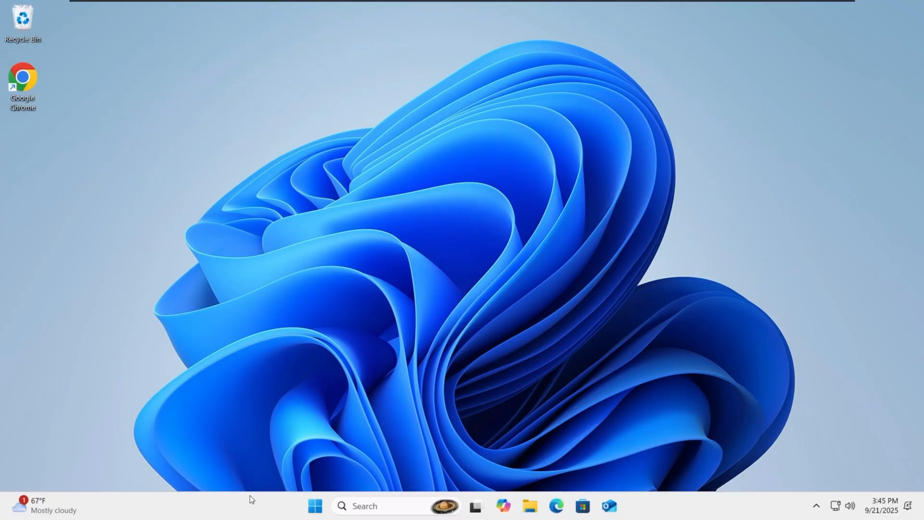
Step: Open Edit group policy and navigate to User Configuration > Administrative Templates > Desktop > Desktop
left_click(356, 504)
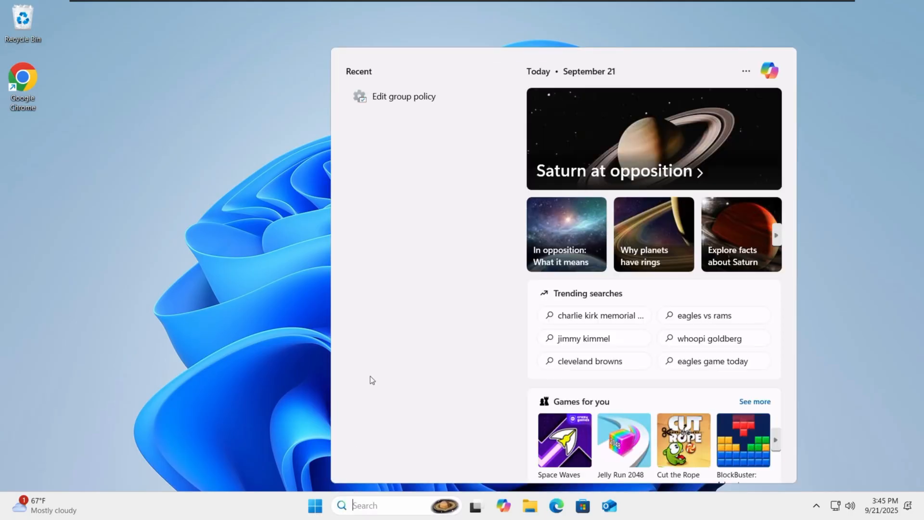
left_click(395, 99)
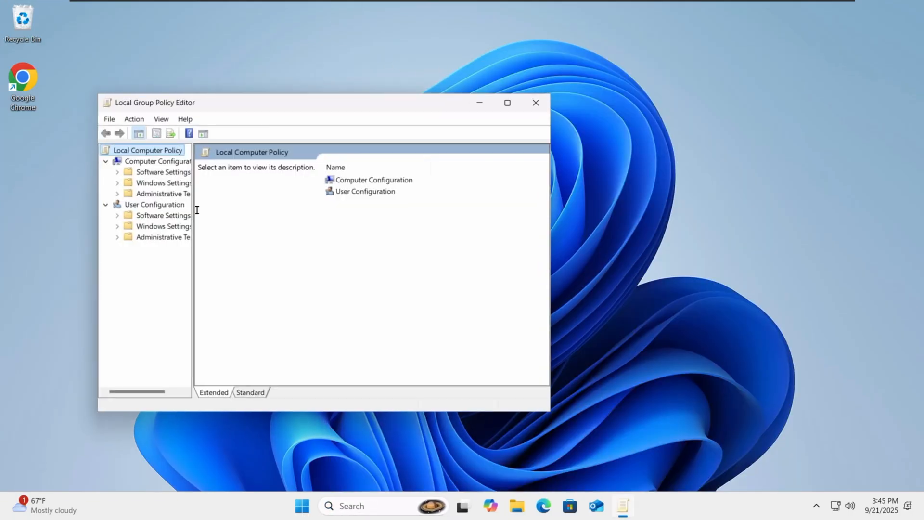
left_click_drag(230, 103, 255, 104)
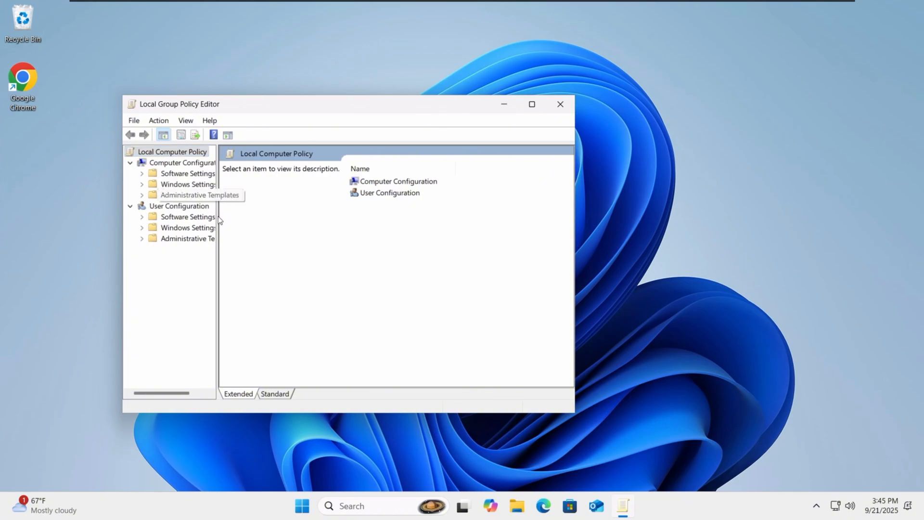
left_click_drag(217, 215, 280, 215)
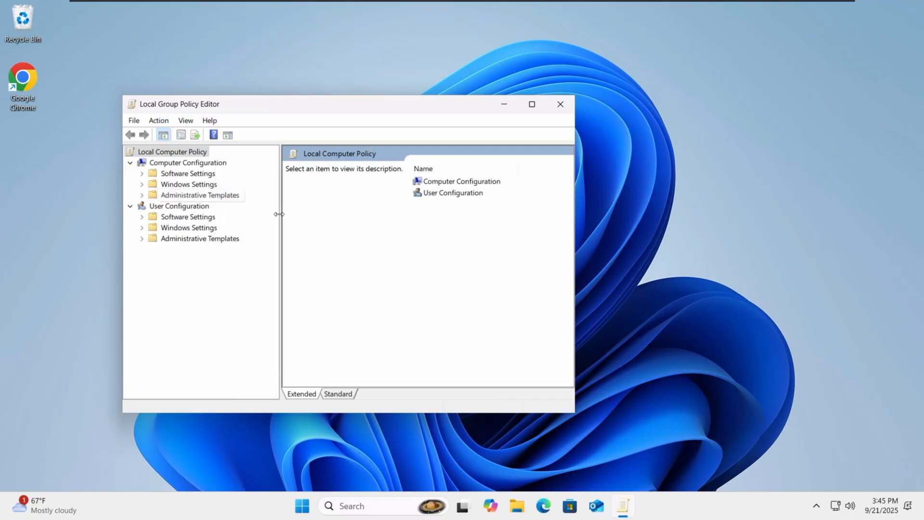
left_click(142, 238)
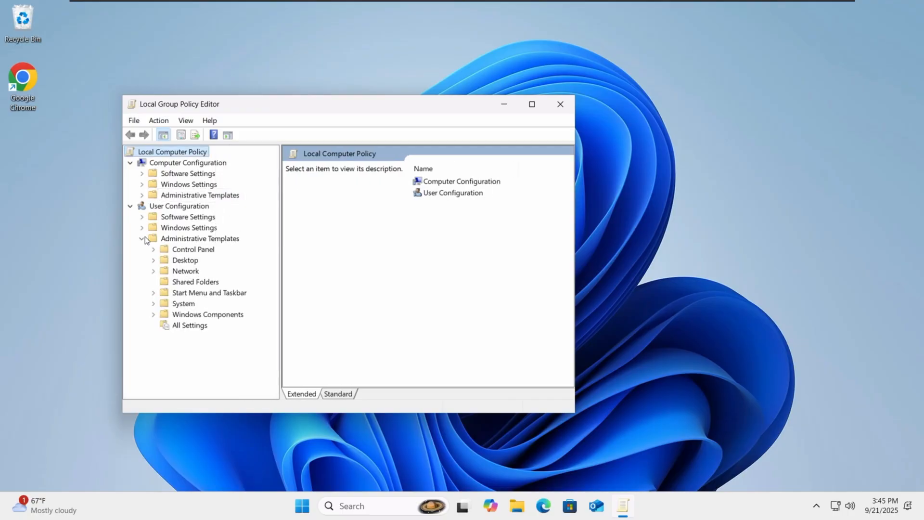
left_click(154, 259)
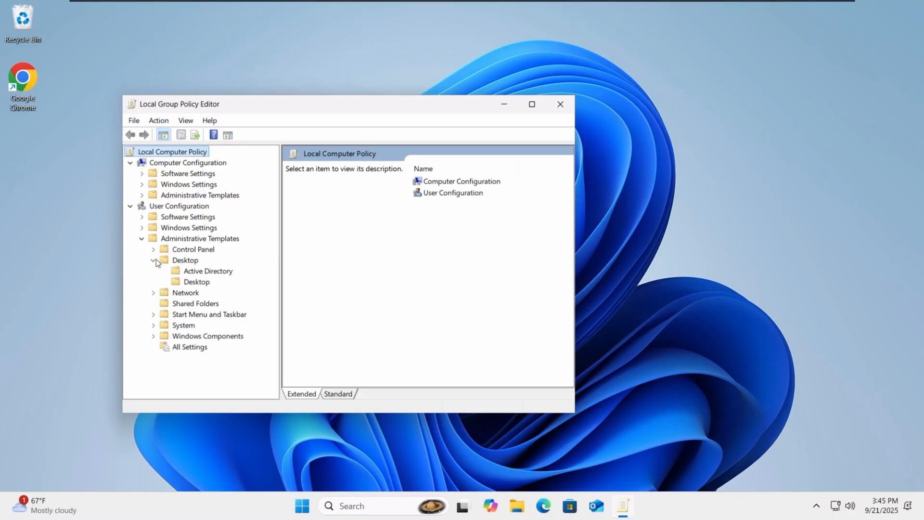
left_click(181, 282)
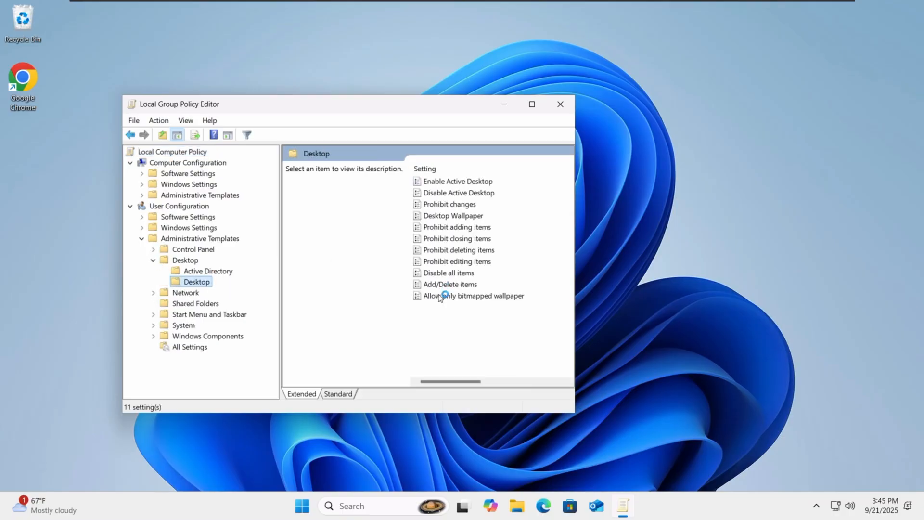
Step: Enable Desktop Wallpaper with C:\Windows\Web\Wallpaper\Windows\img0.jpg centered, then close the editor
left_click(448, 217)
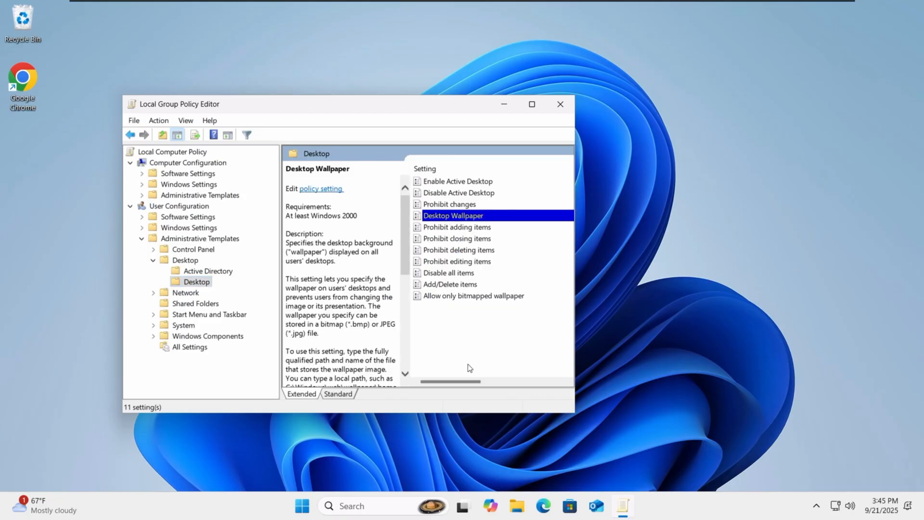
key("Return")
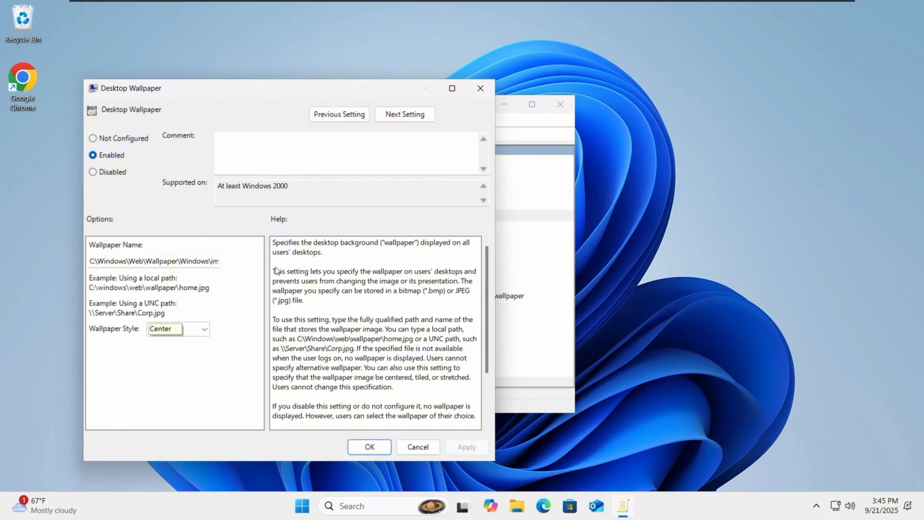
left_click_drag(125, 261, 312, 273)
key("Right")
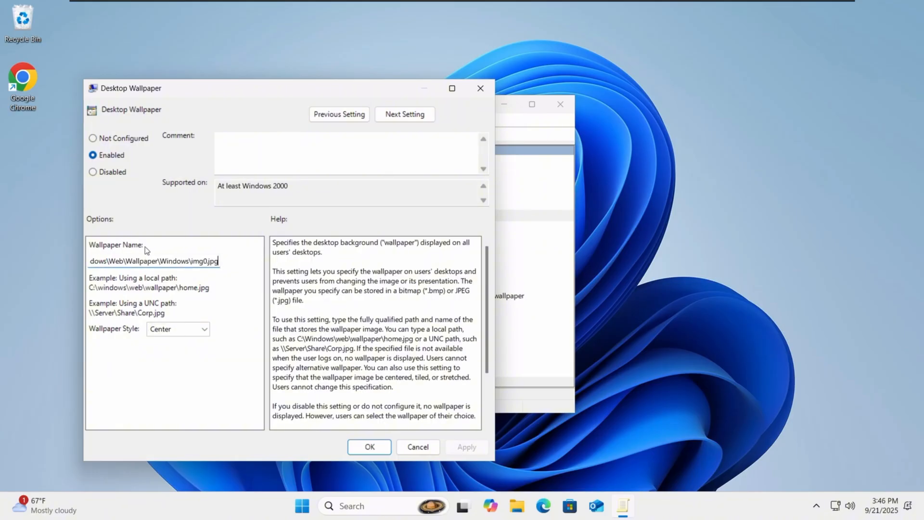
left_click_drag(216, 261, 262, 282)
left_click(370, 446)
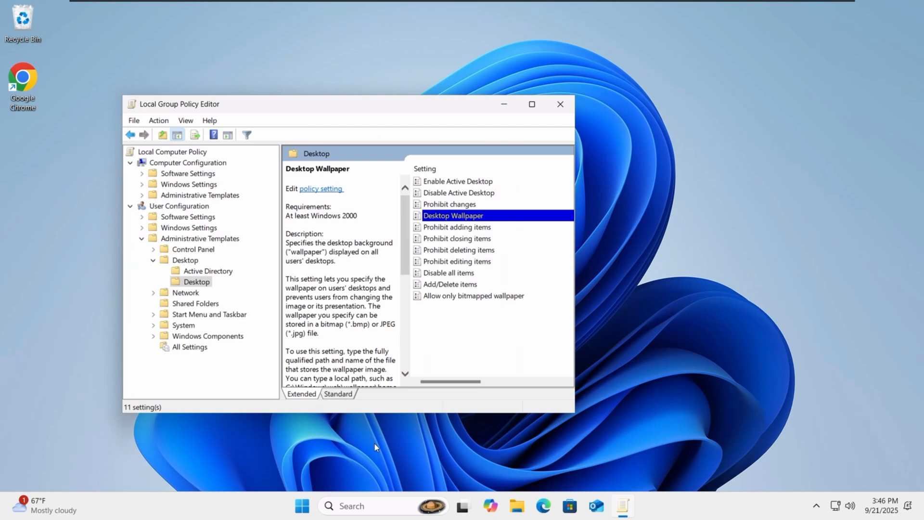
left_click(560, 104)
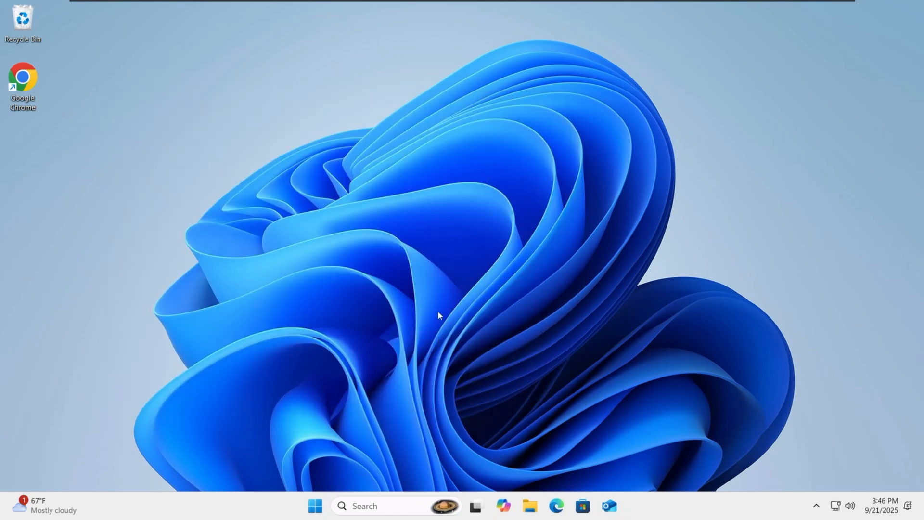
right_click(472, 308)
left_click(490, 256)
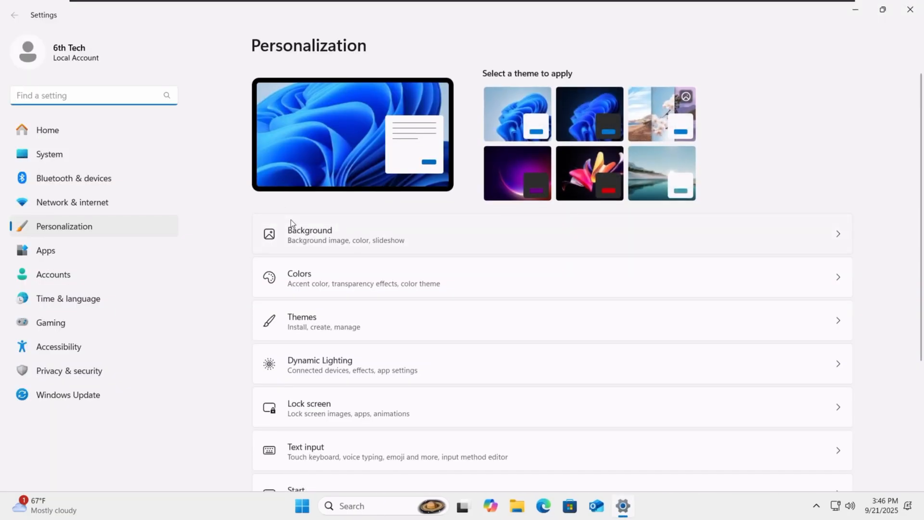
left_click(291, 219)
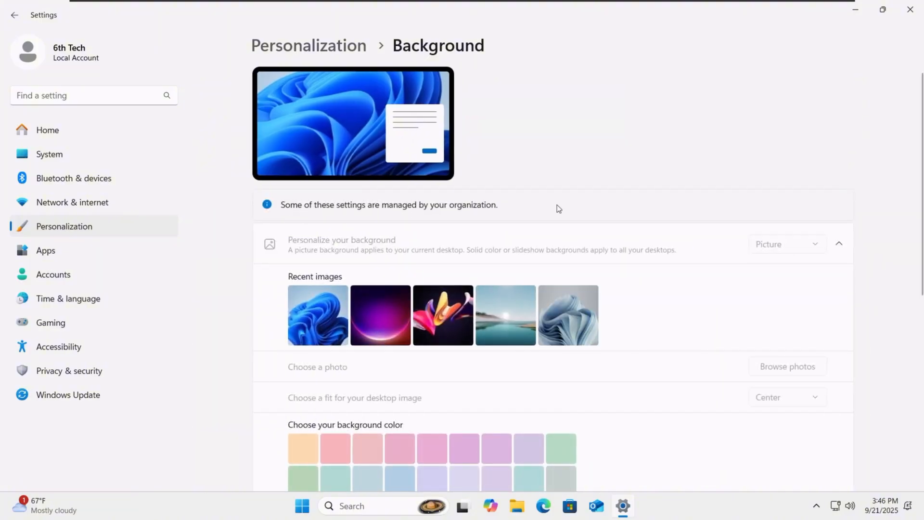
left_click(331, 47)
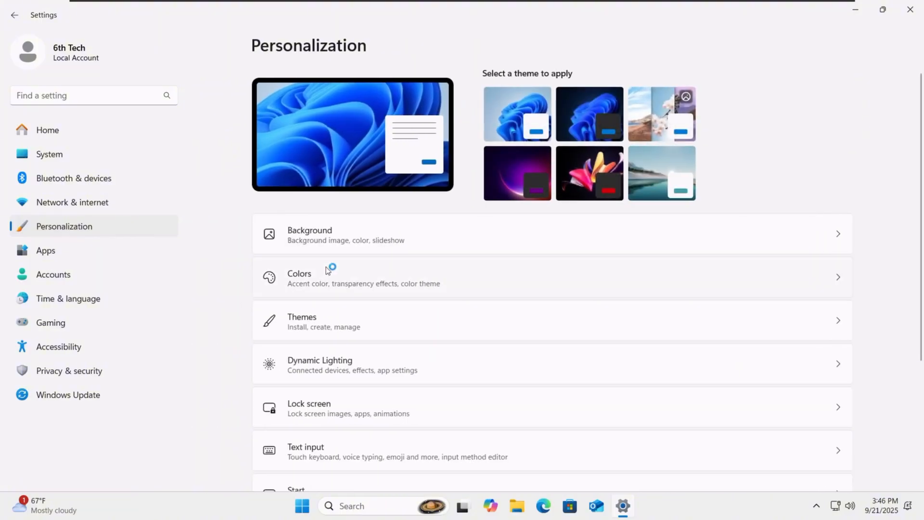
left_click(325, 276)
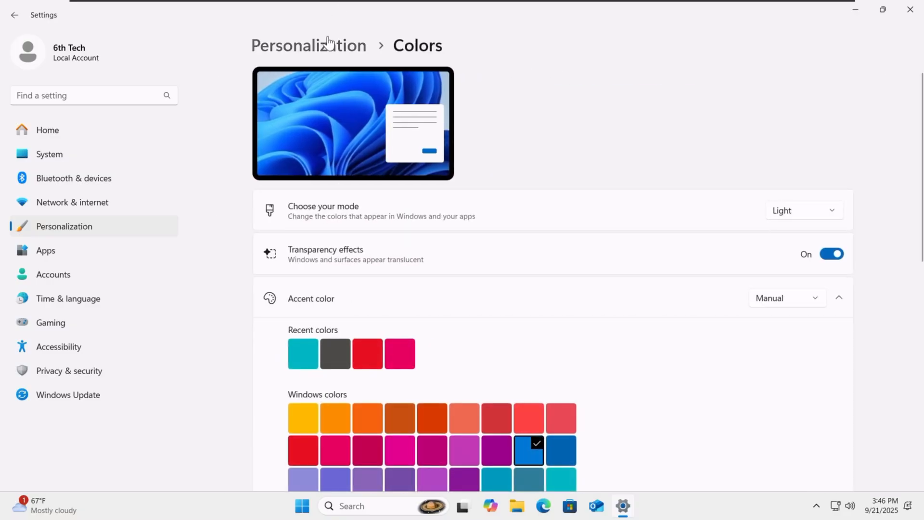
left_click(330, 45)
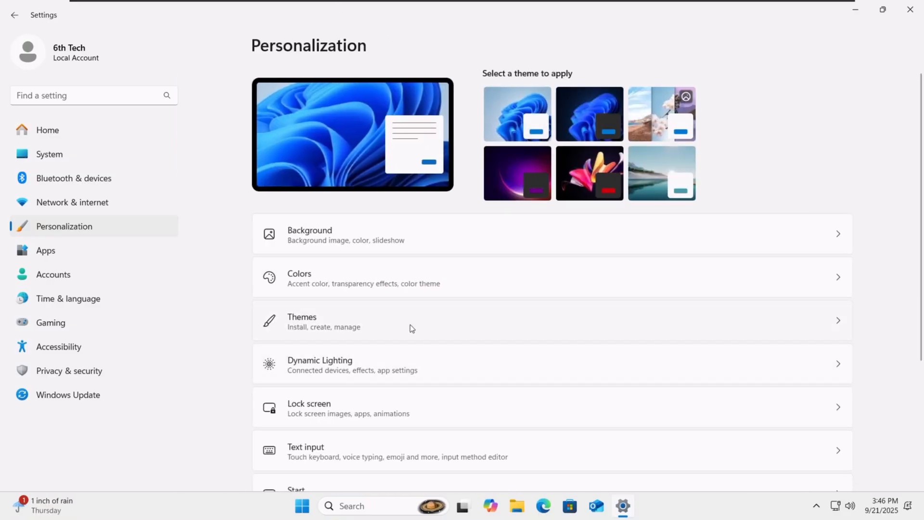
left_click(910, 9)
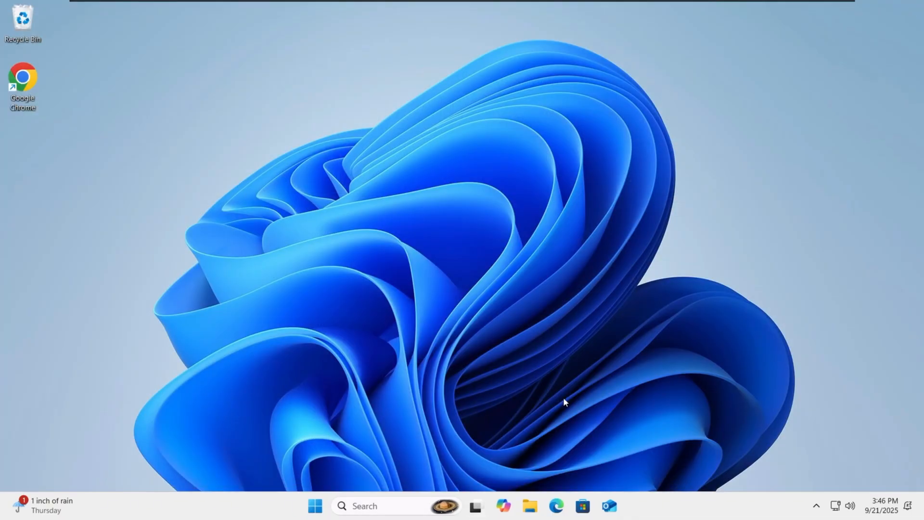